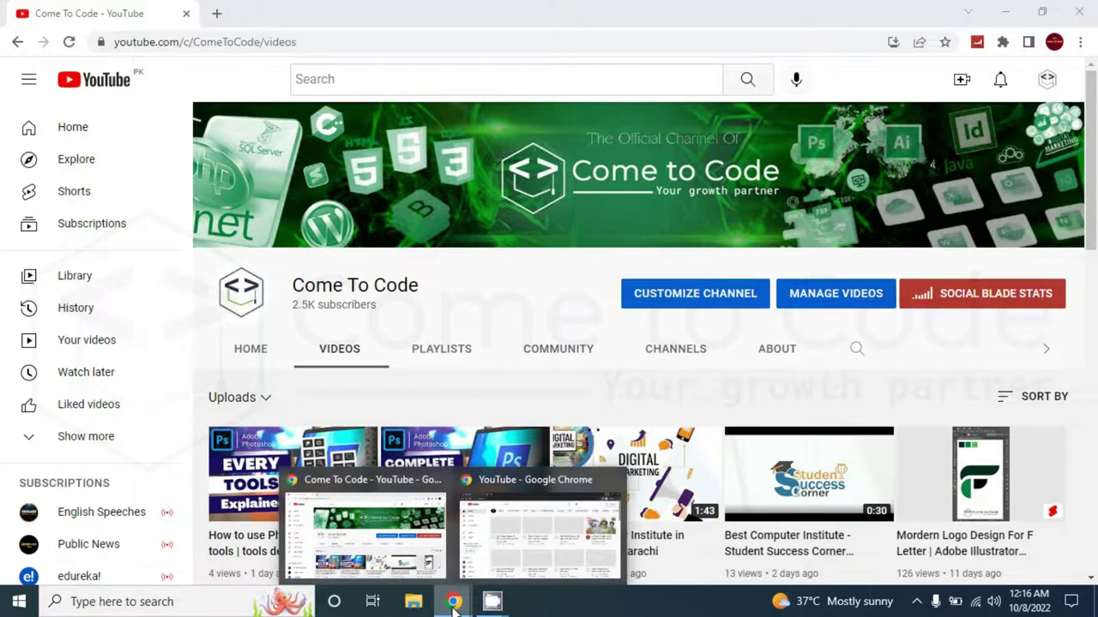
Step: In the incognito YouTube window, start signing in and create a Google account for personal use
click(542, 530)
click(506, 39)
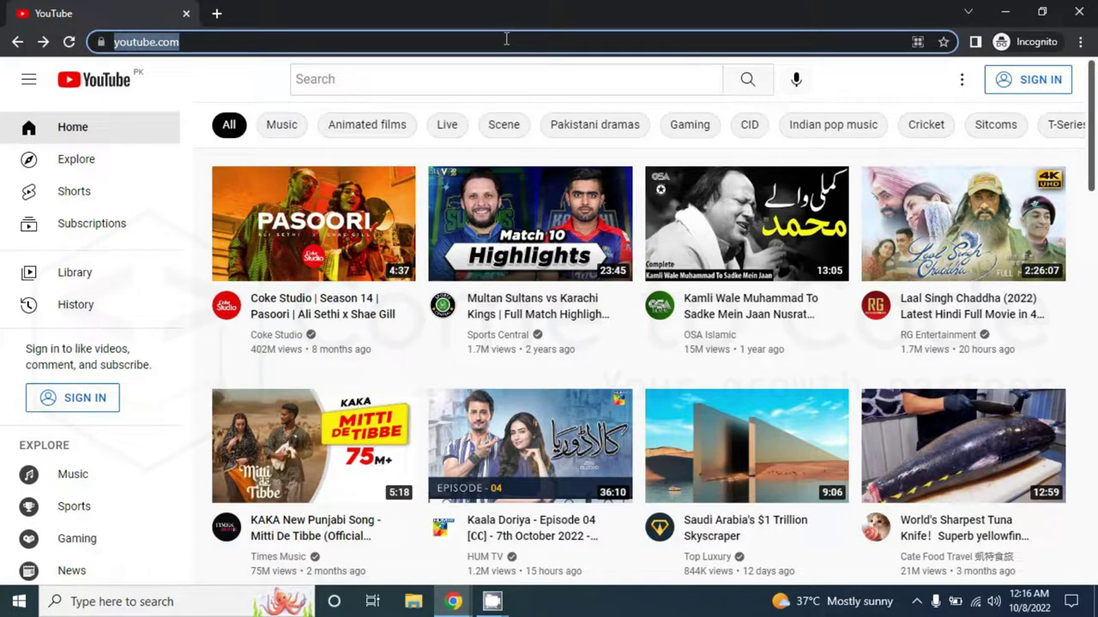
click(1029, 83)
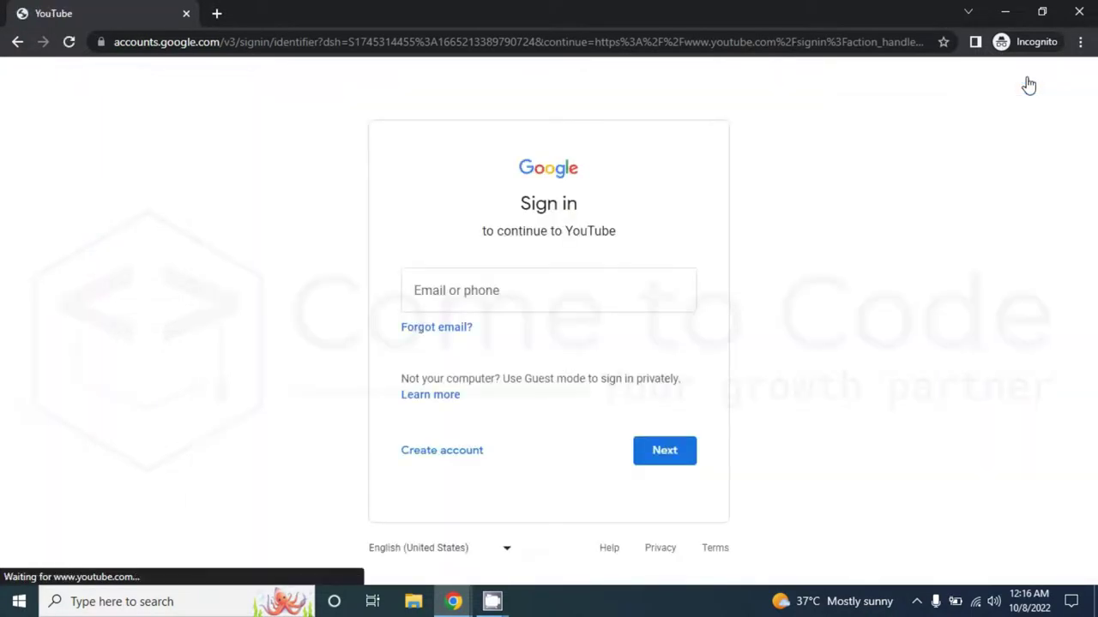
click(437, 461)
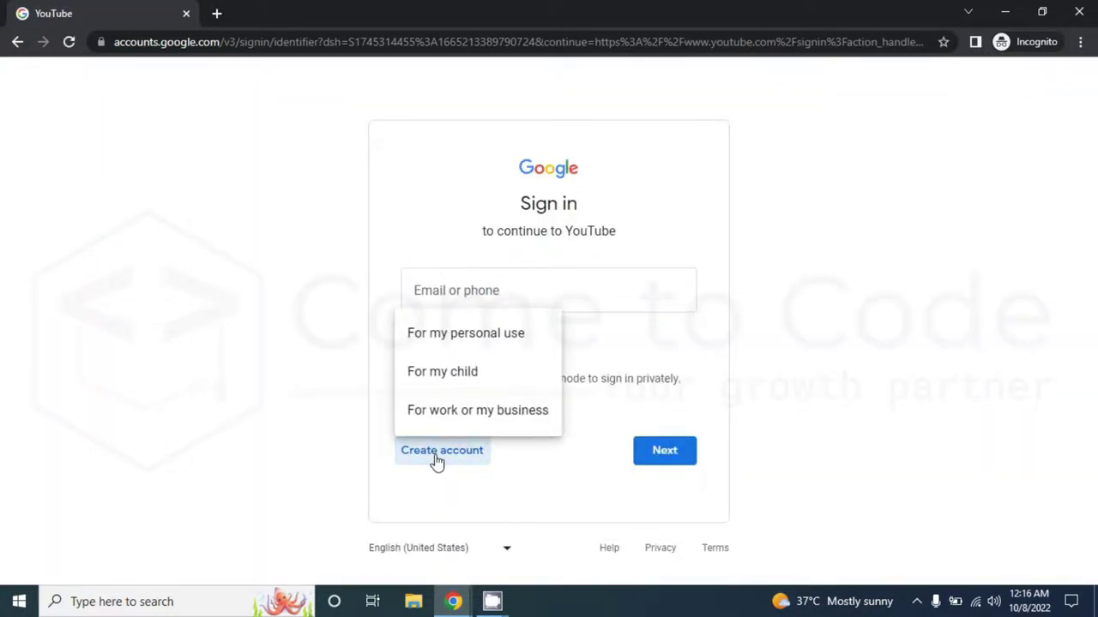
click(498, 348)
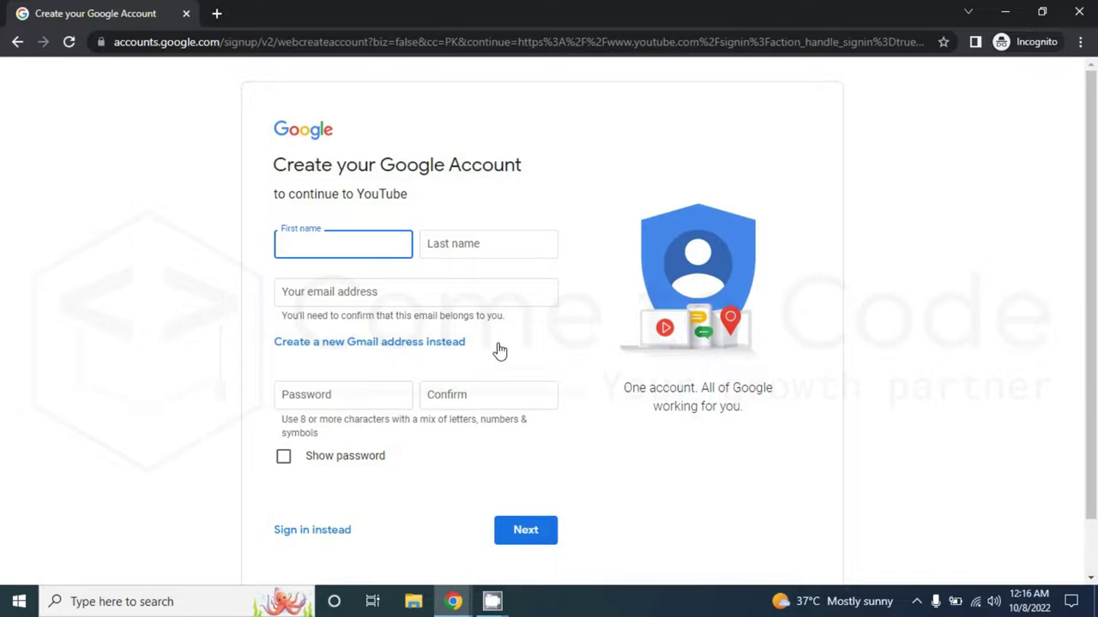
Step: Enter first name 'tutorial' and last name 'youtube' on the sign-up form
text(tutorial)
key(Tab)
text(youtube)
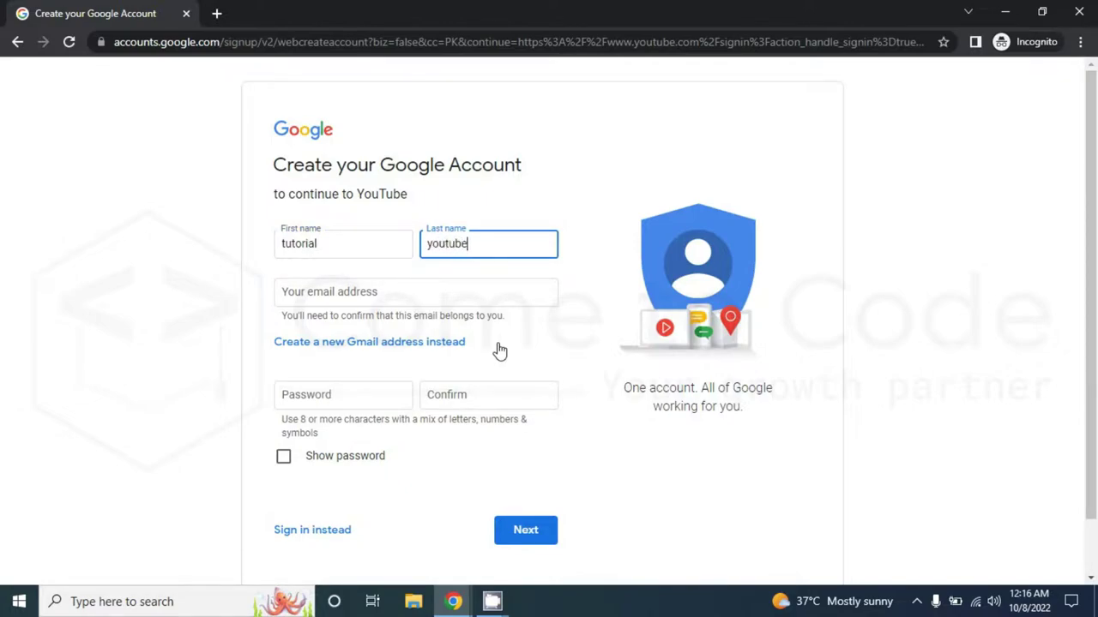
key(Tab)
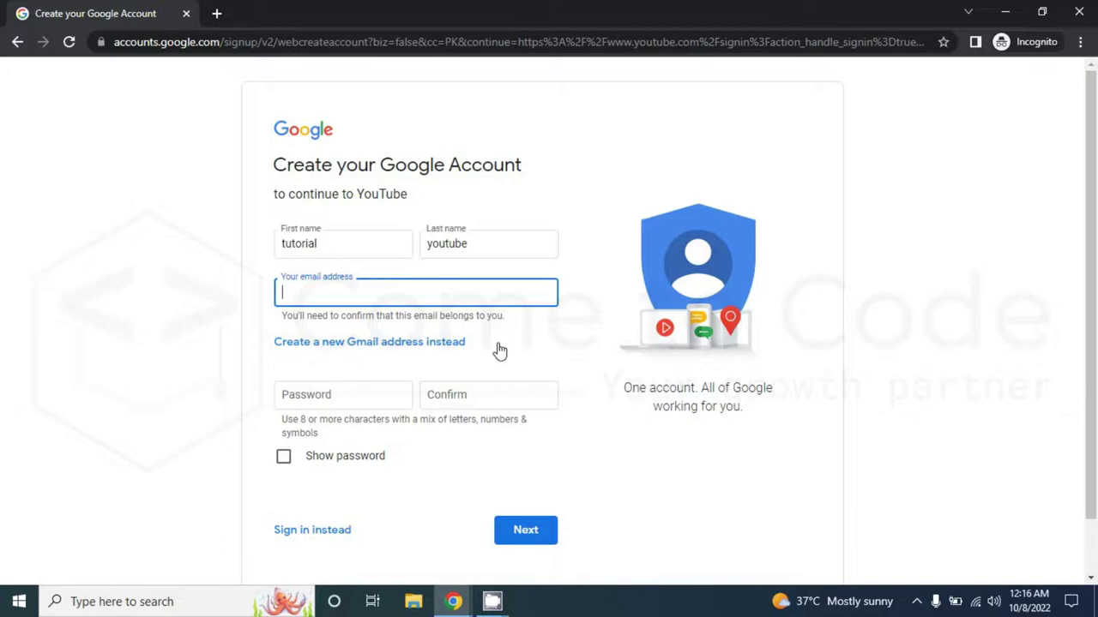
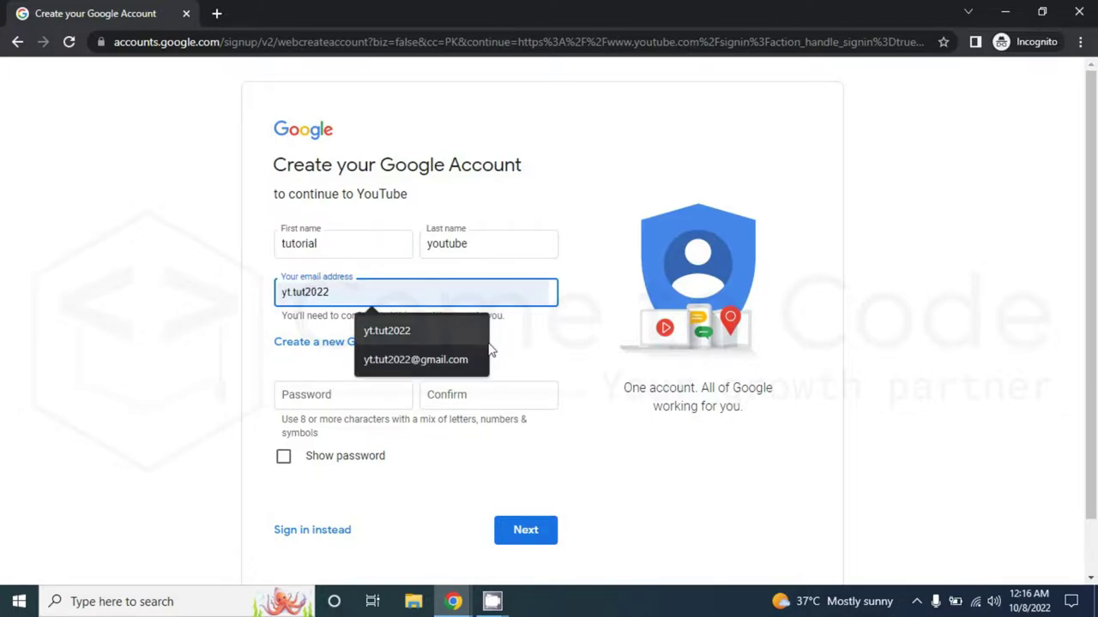
Step: Choose to create a new Gmail address and fill the username from the autofill suggestion
click(448, 327)
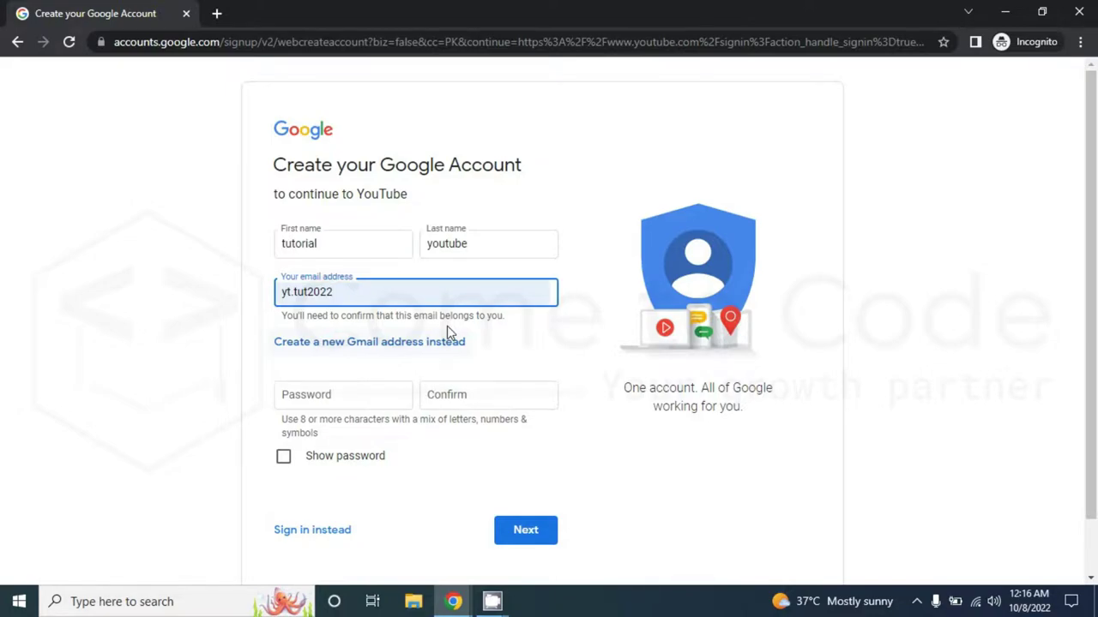
click(401, 344)
click(365, 286)
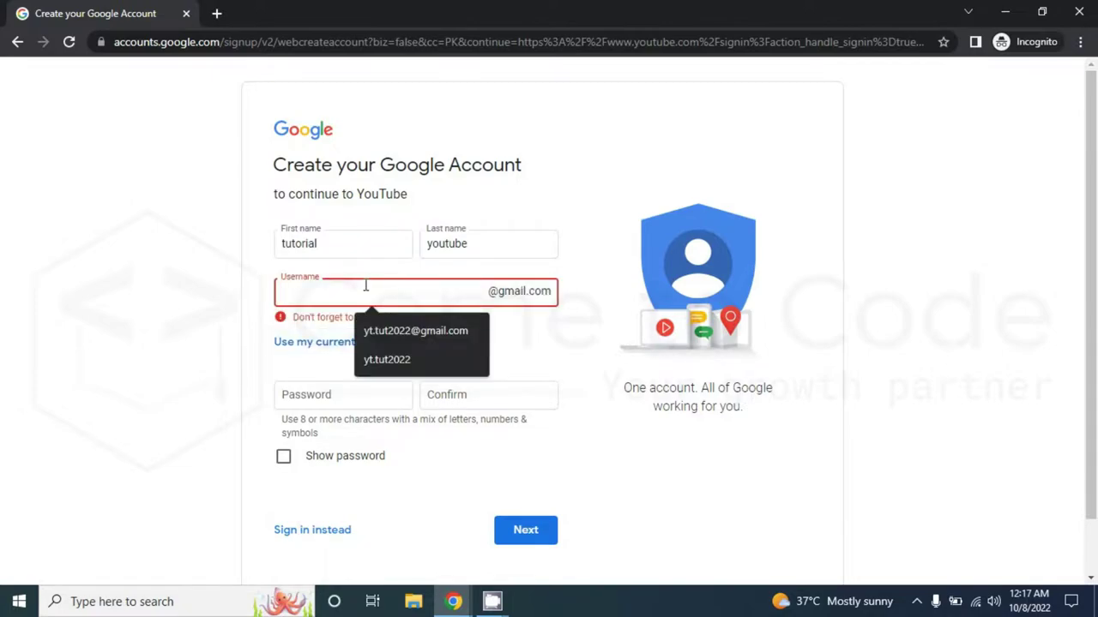
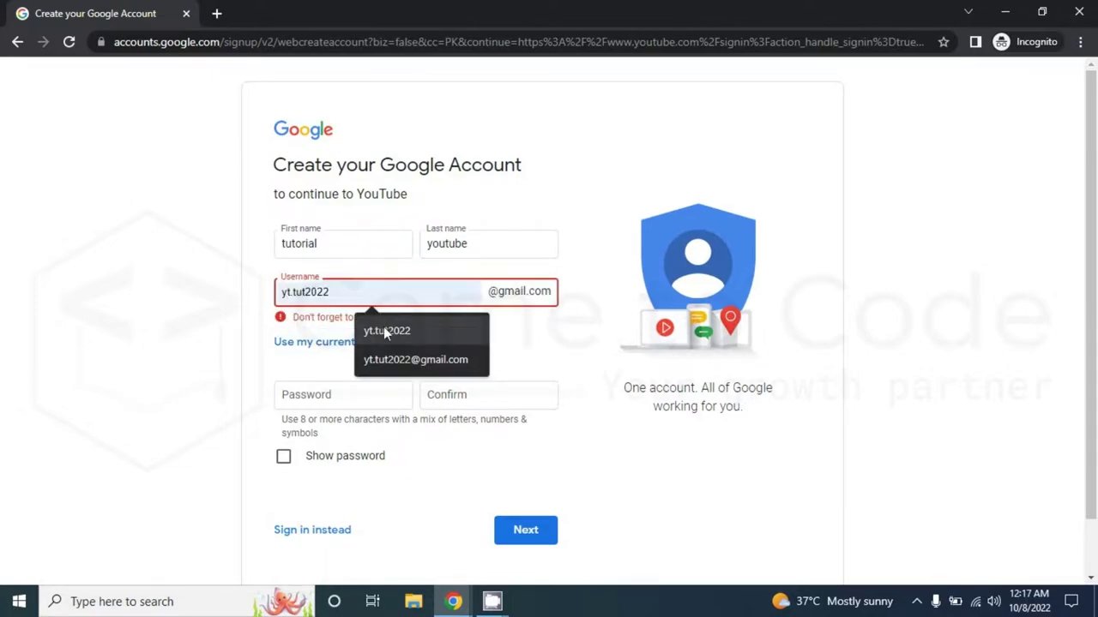
click(383, 331)
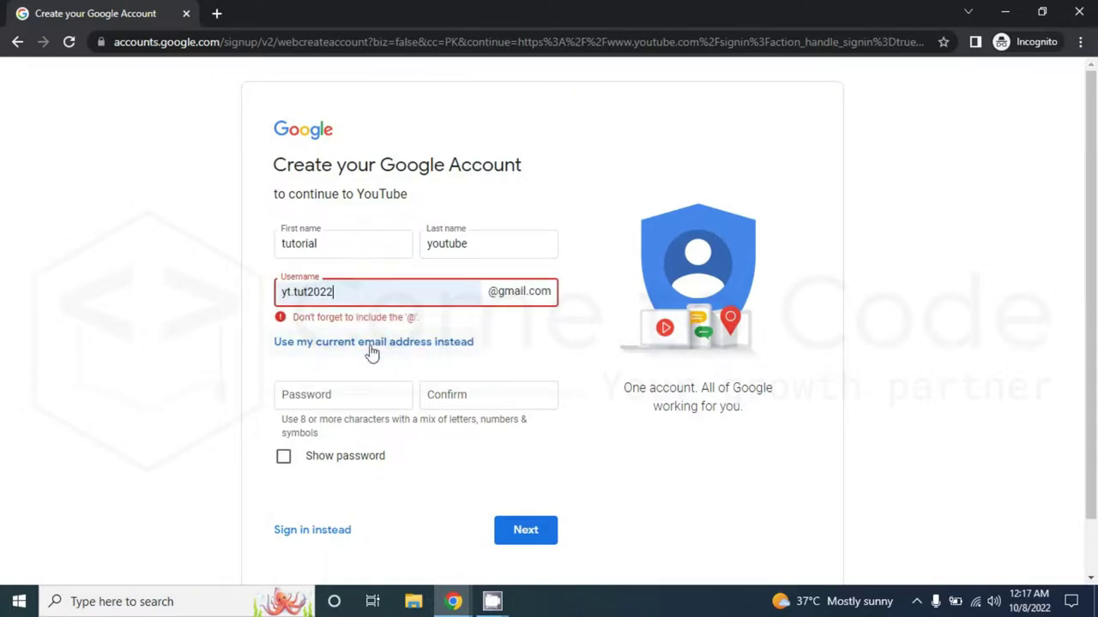
click(342, 401)
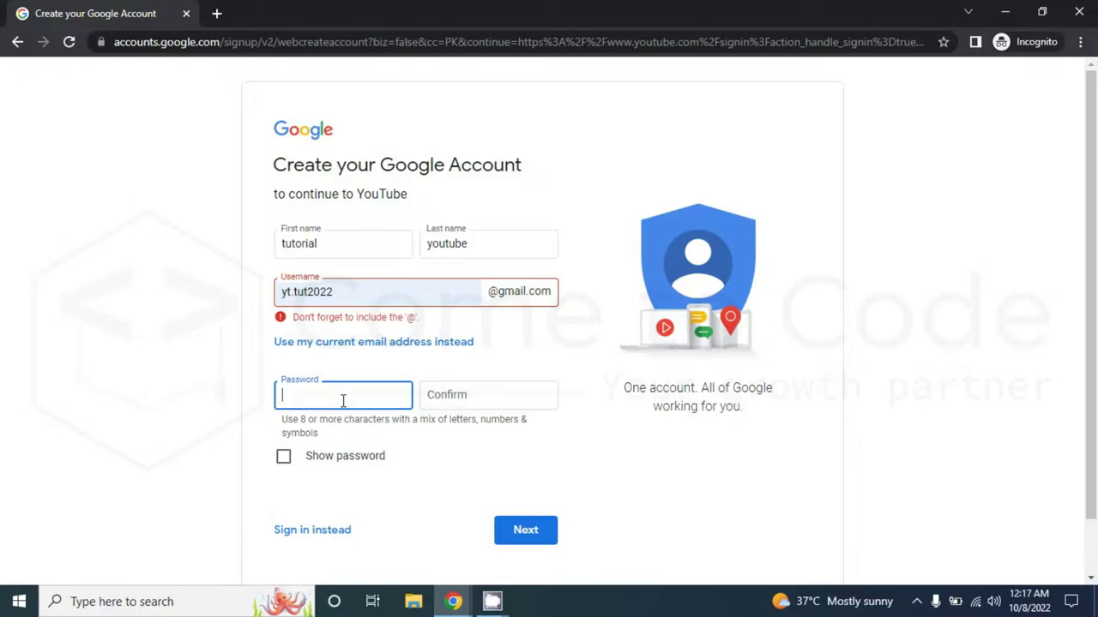
Step: Enter and confirm the account password, then submit the sign-up form
text(***********)
key(Tab)
text(********)
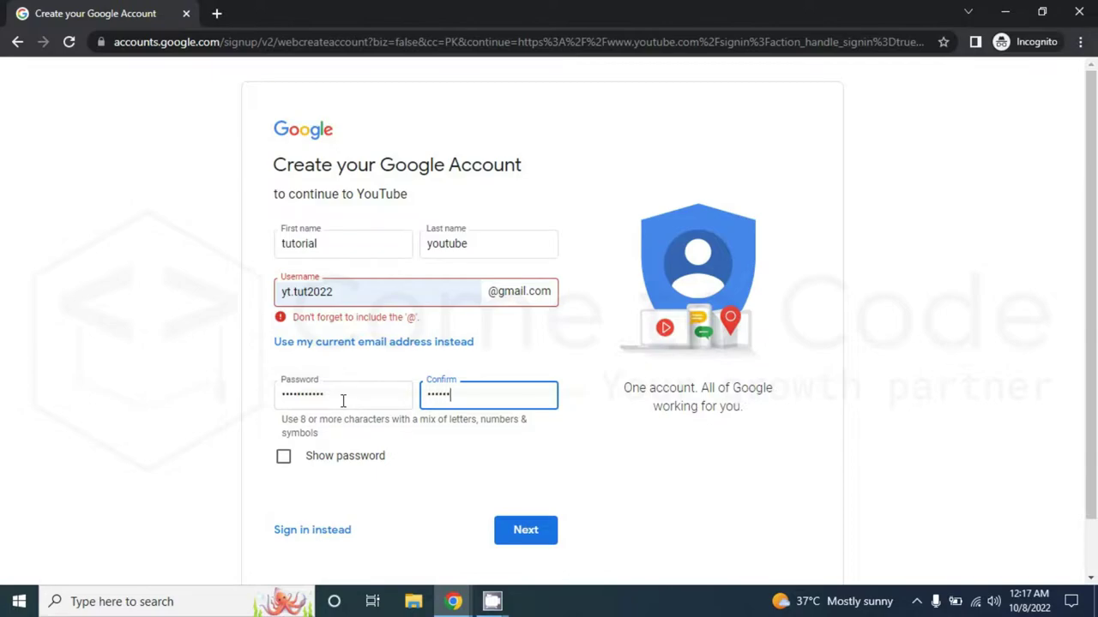
text(***)
click(529, 536)
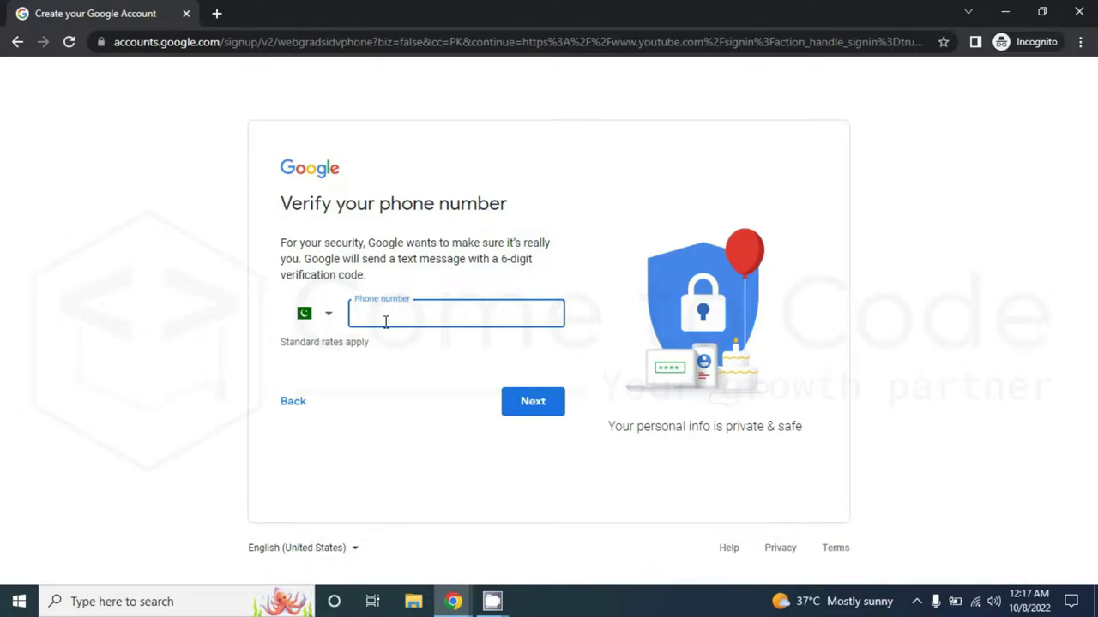
Step: Enter the phone number, correcting a typo, and verify it with the six-digit texted code
click(530, 408)
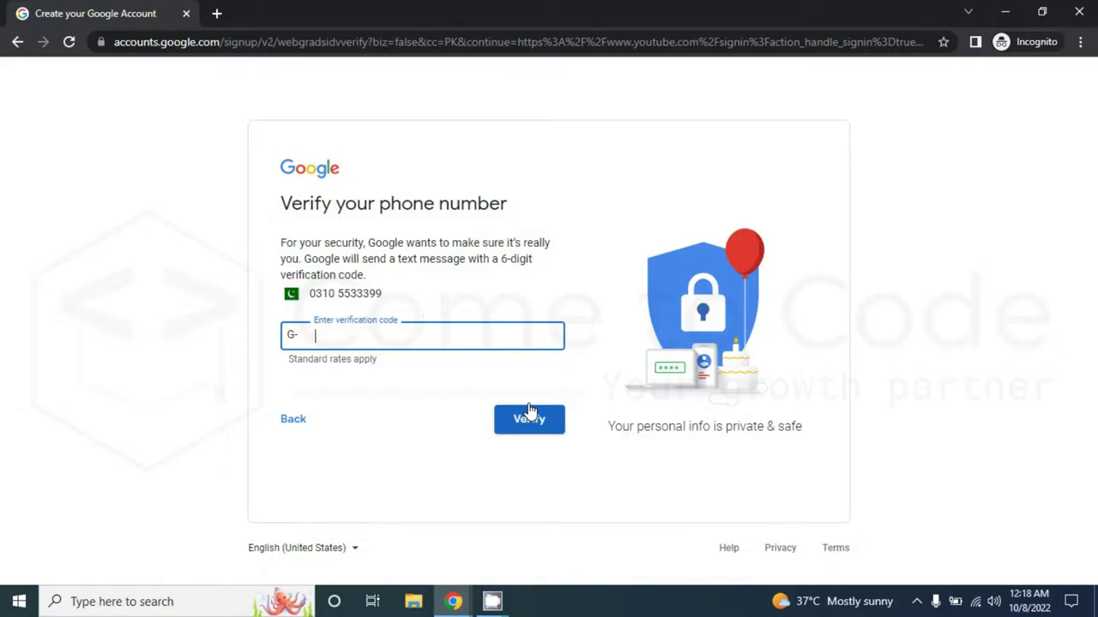
click(529, 420)
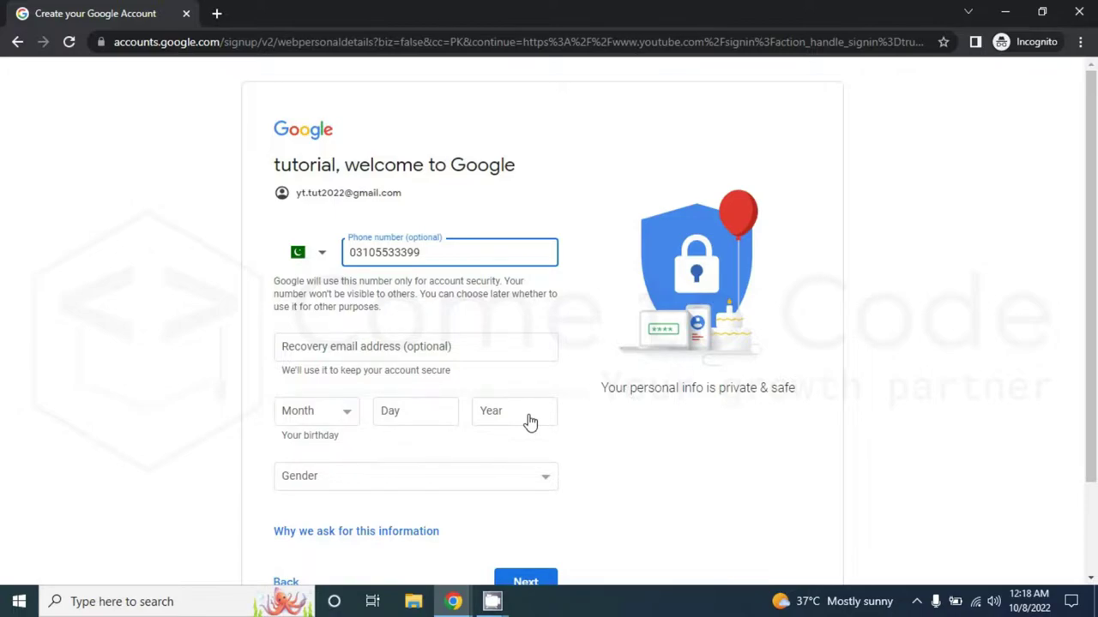
Step: Enter the recovery email address, fixing its typo
click(494, 353)
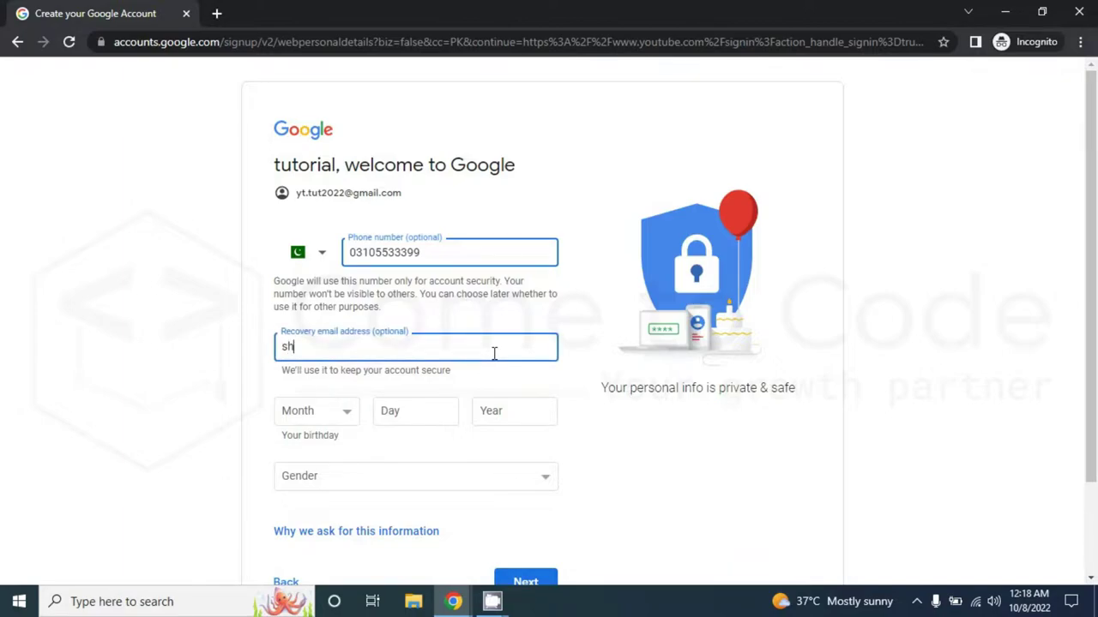
key(Tab)
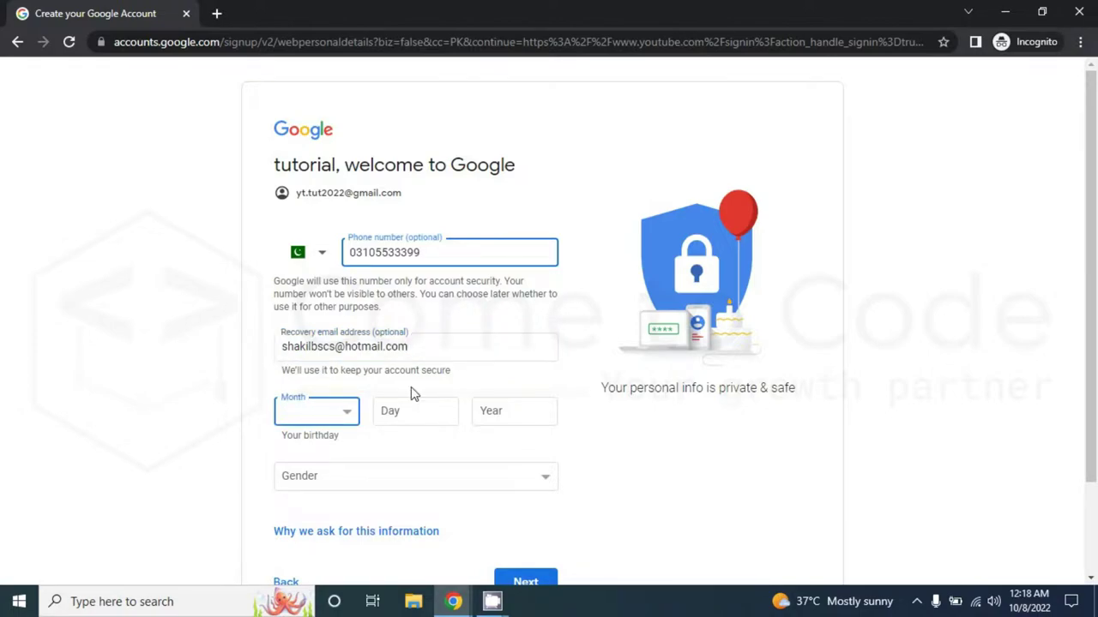
Step: Set birthday to January 01 2000 and gender to Male, then submit the details
click(341, 410)
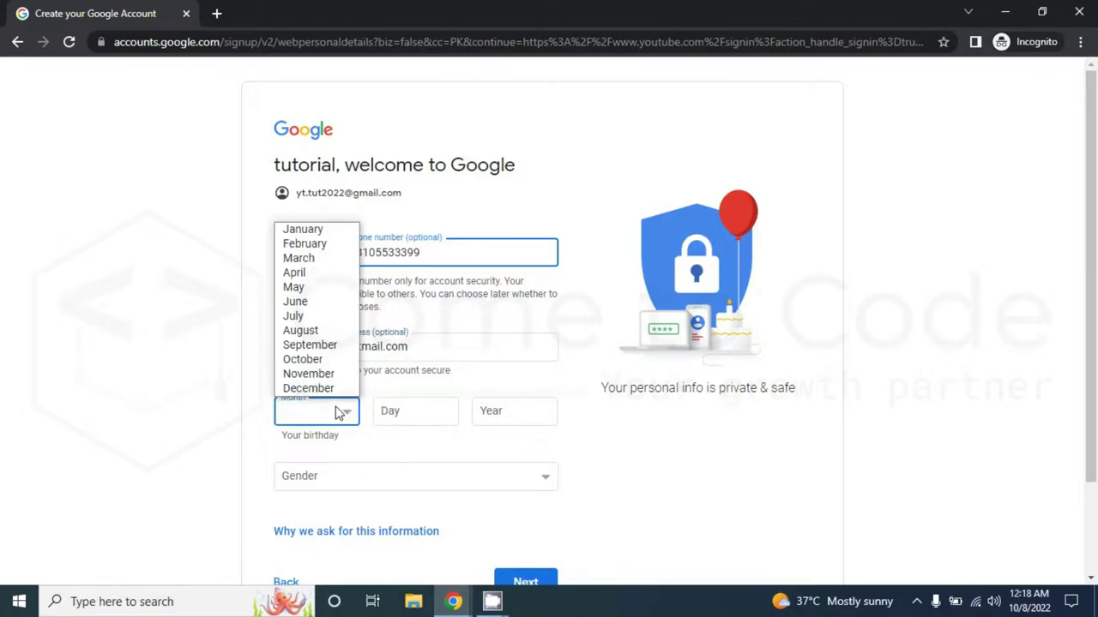
click(345, 230)
click(426, 419)
text(01)
key(Tab)
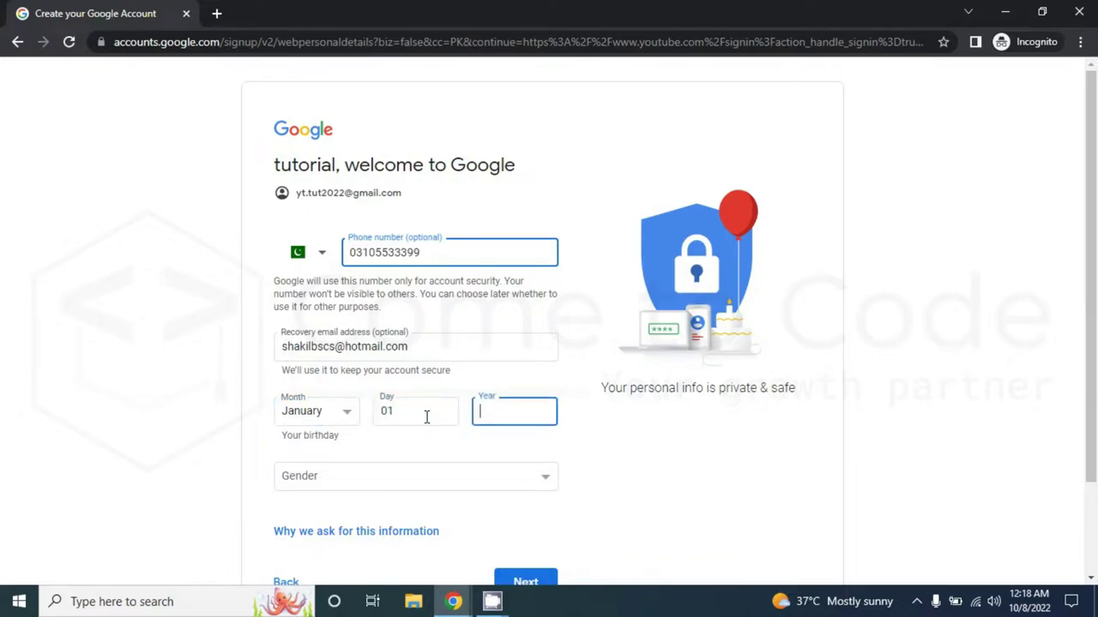
text(2000)
click(446, 474)
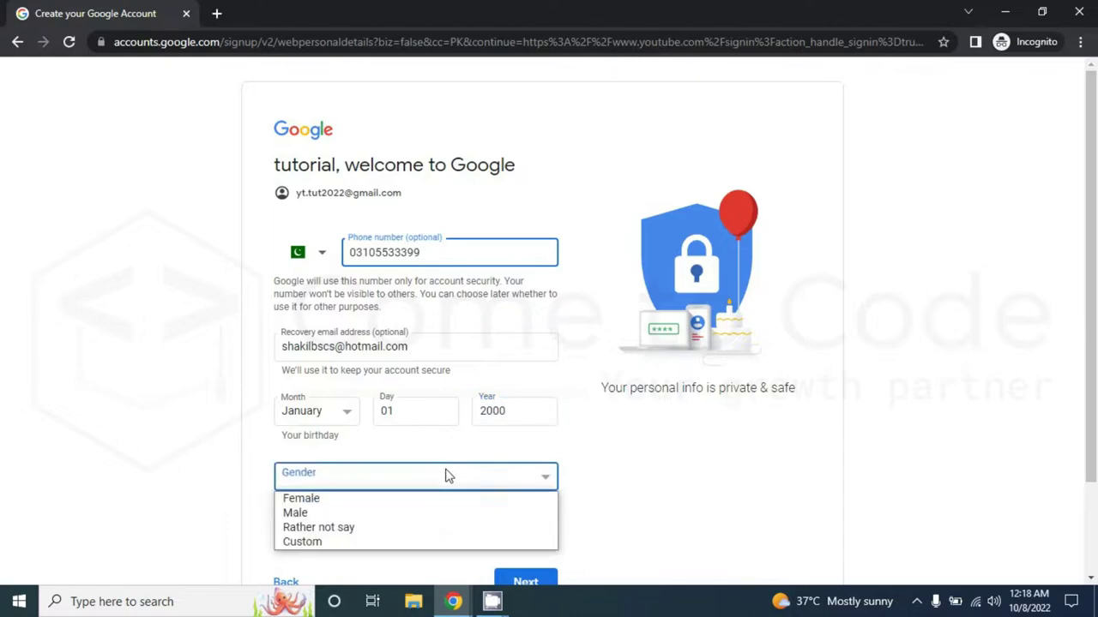
click(385, 514)
scroll(1021, 373, down, 1)
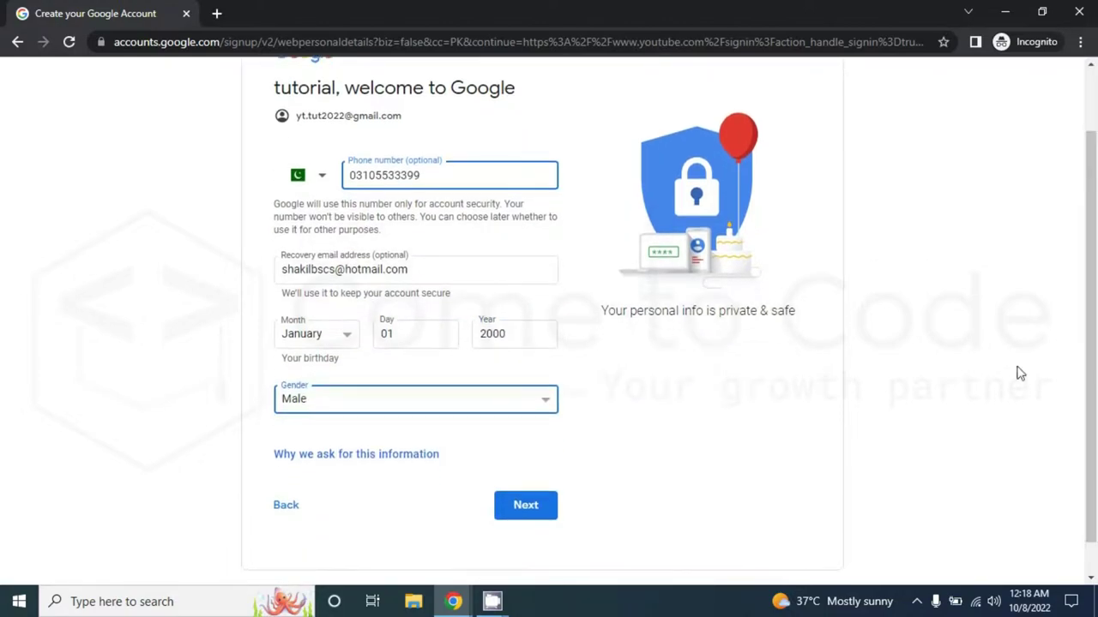
click(539, 506)
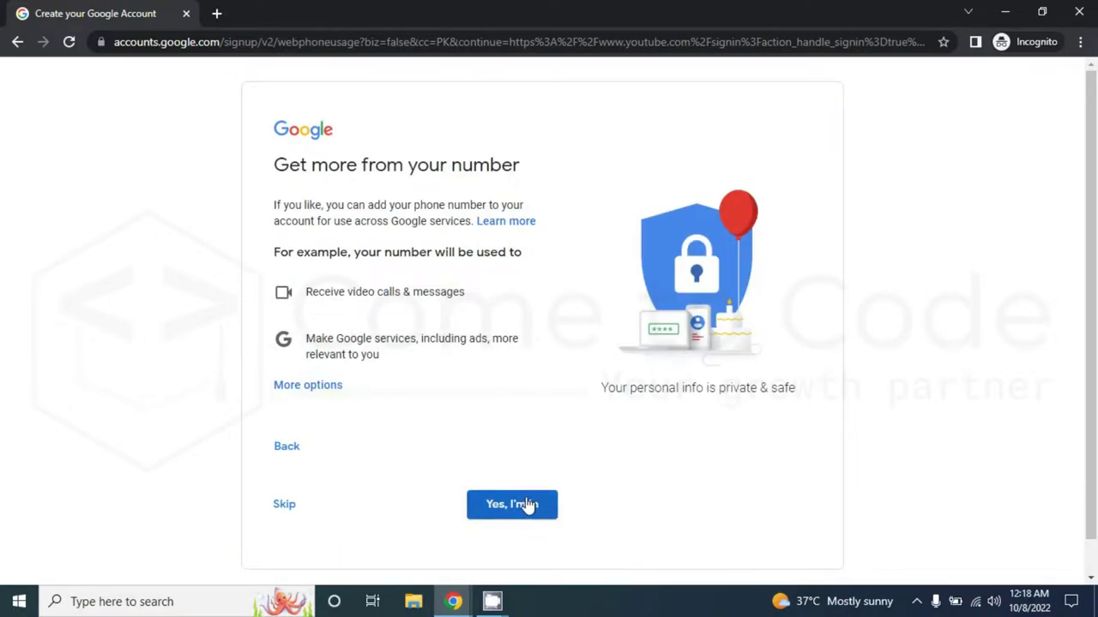
Step: Opt in to using the phone number across Google services and accept the Privacy and Terms
click(525, 504)
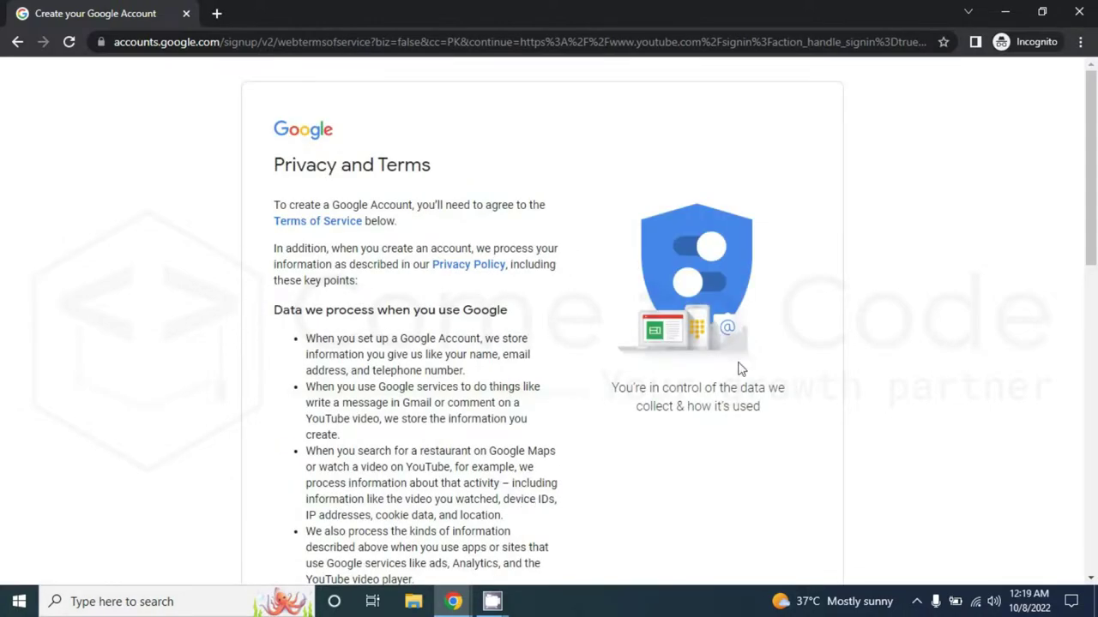
scroll(1094, 230, down, 1)
scroll(1094, 230, down, 10)
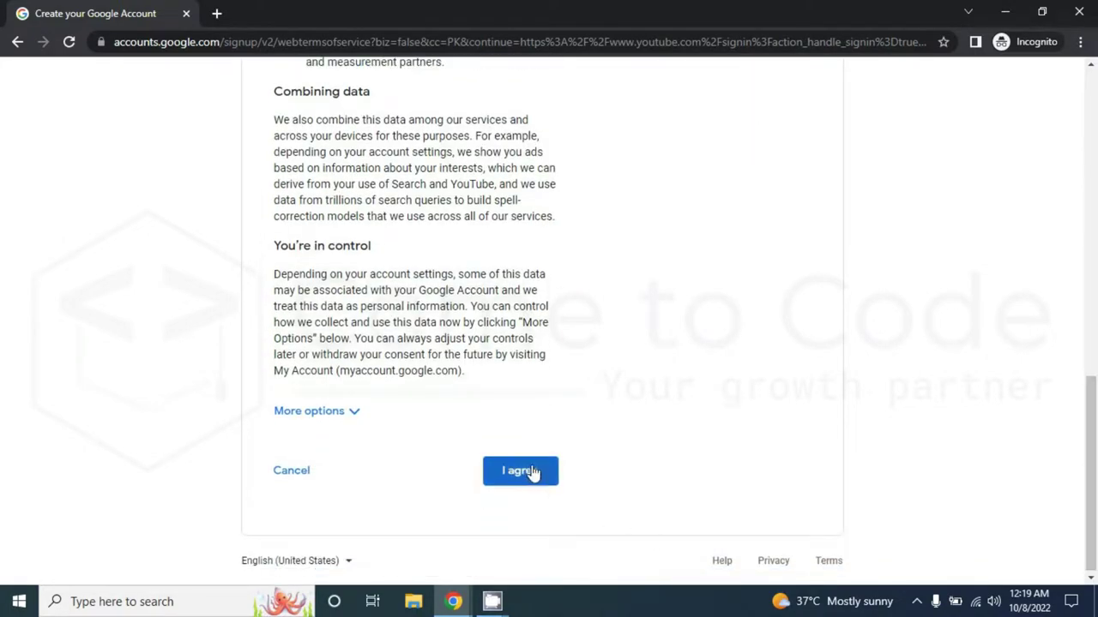
click(532, 471)
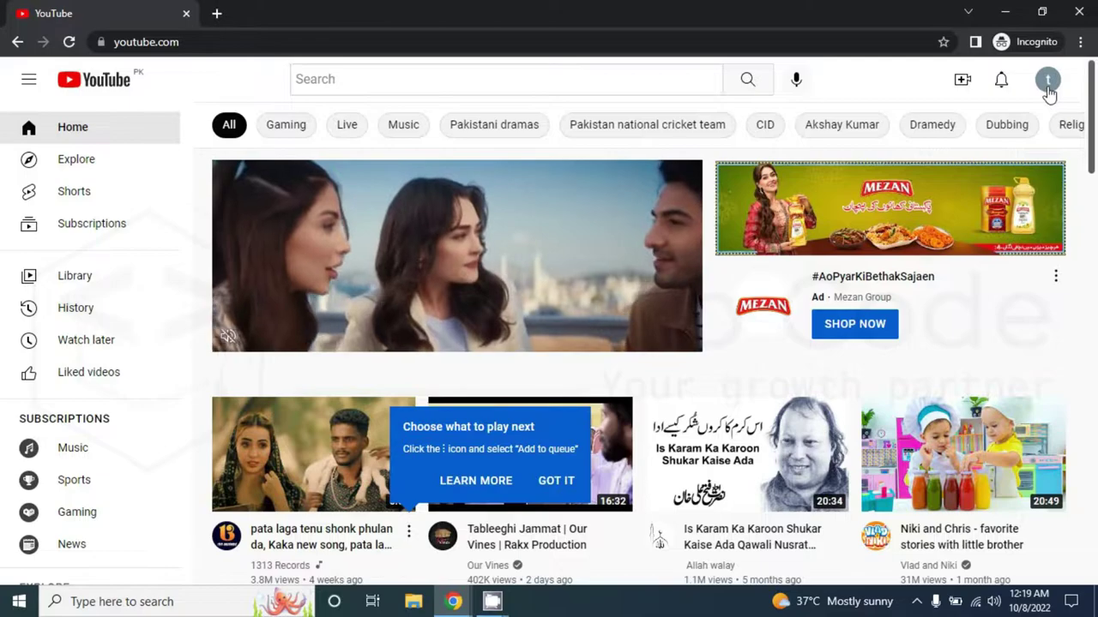
Step: Choose Create a channel from the YouTube account menu
click(1048, 84)
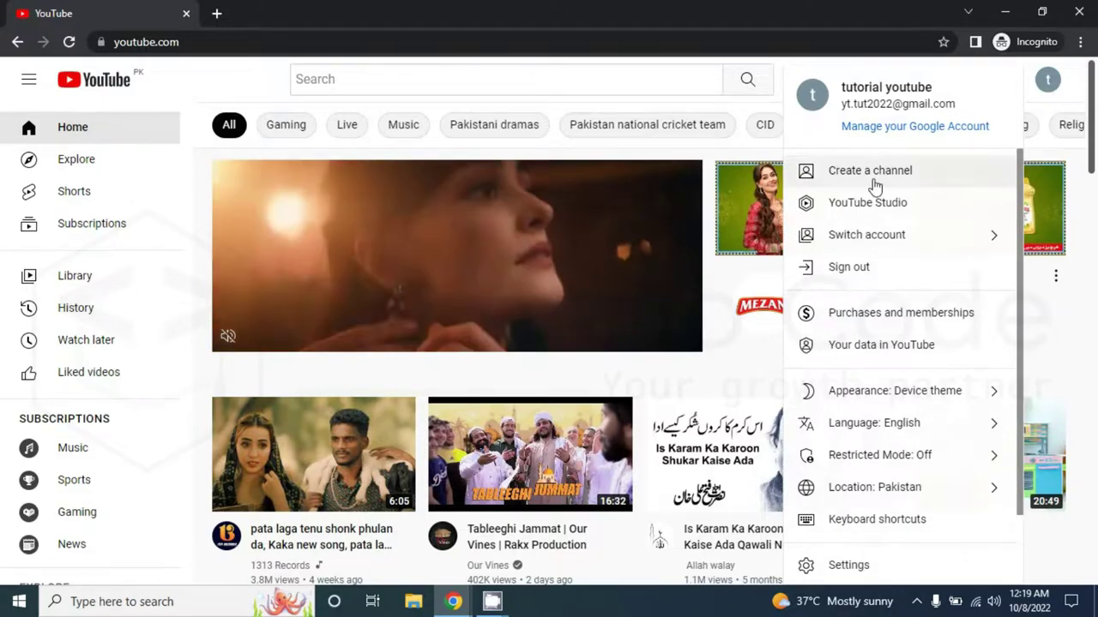
click(873, 184)
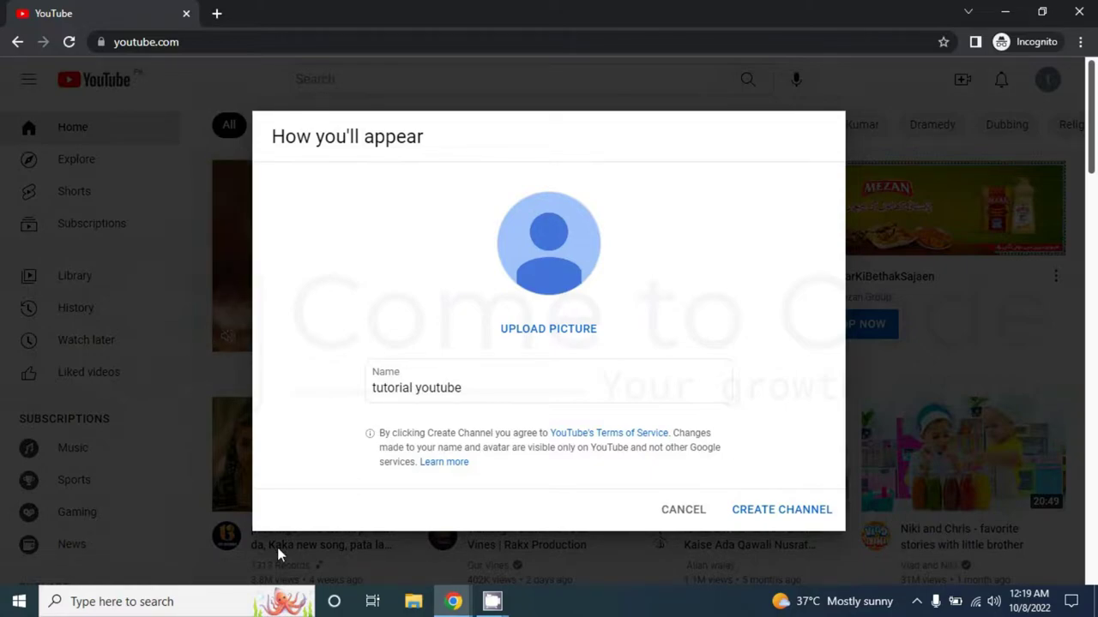
Step: Name the channel 'tutorial youtube 2022' and set the Desktop Youtube Logo image as its avatar
click(411, 387)
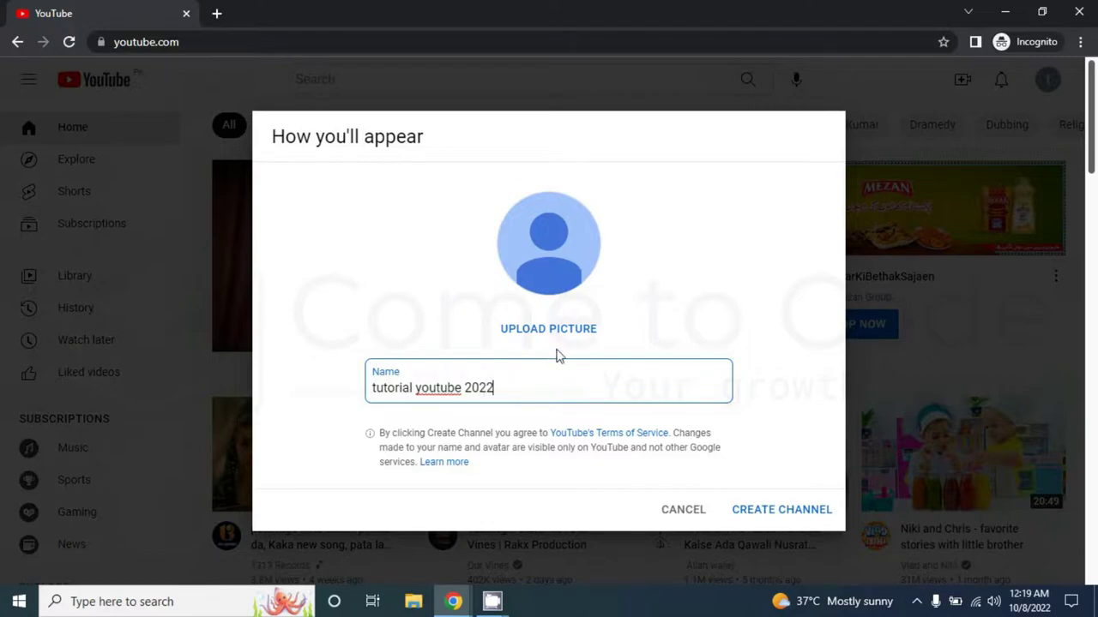
click(570, 336)
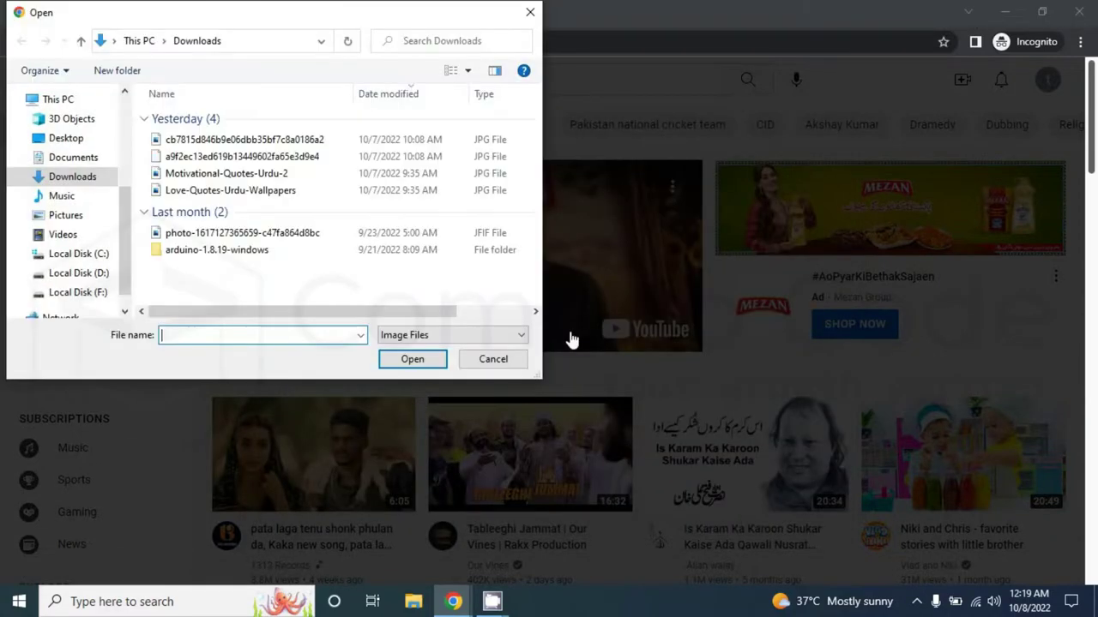
click(79, 141)
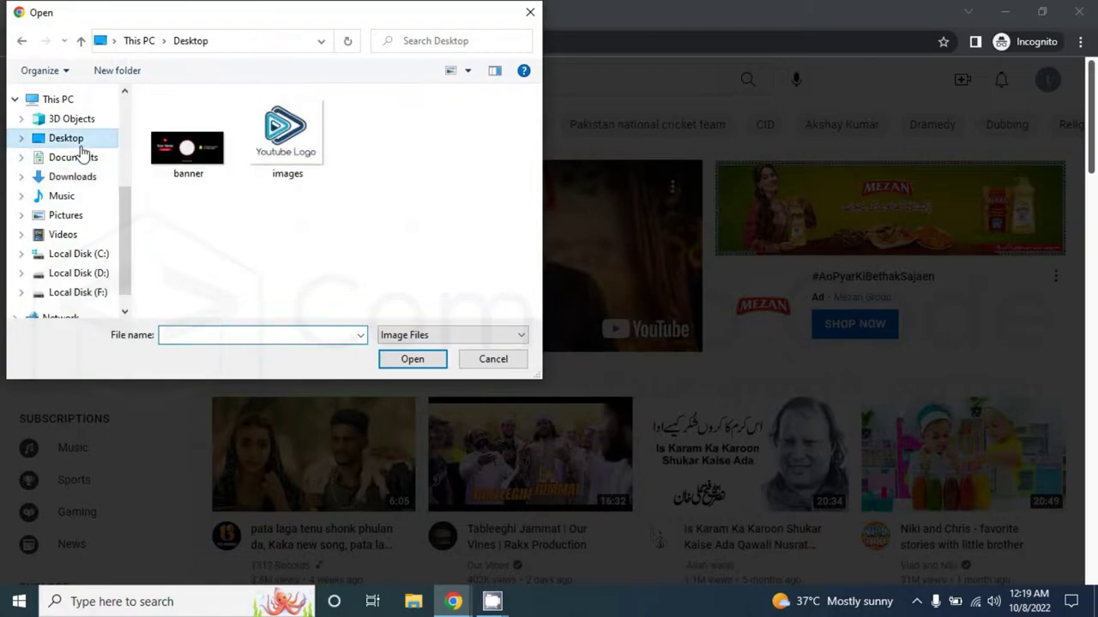
double_click(306, 141)
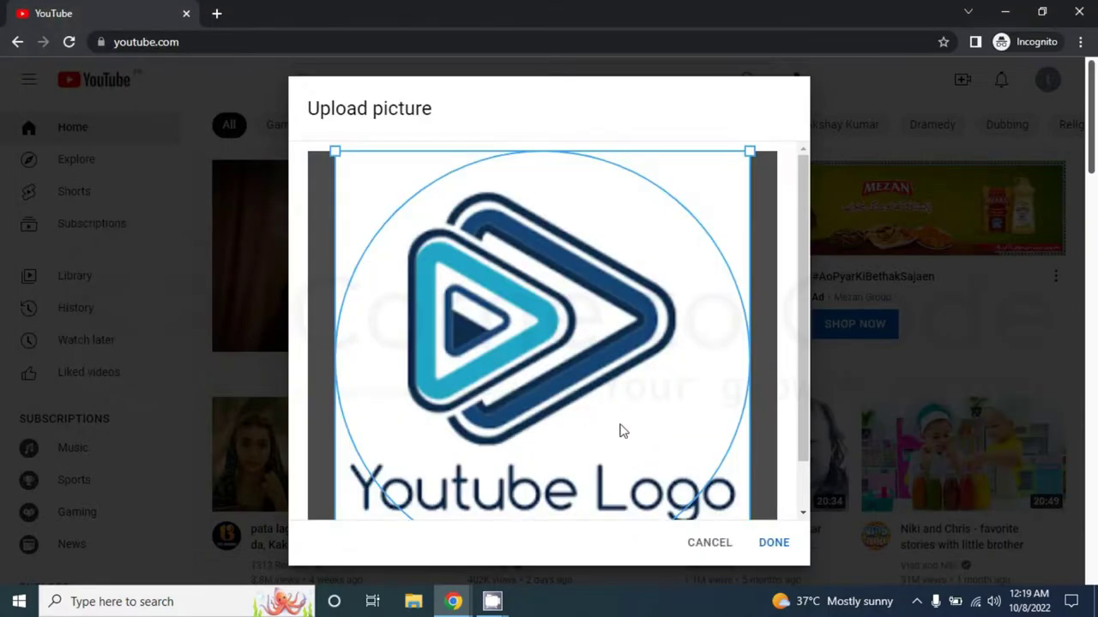
click(774, 545)
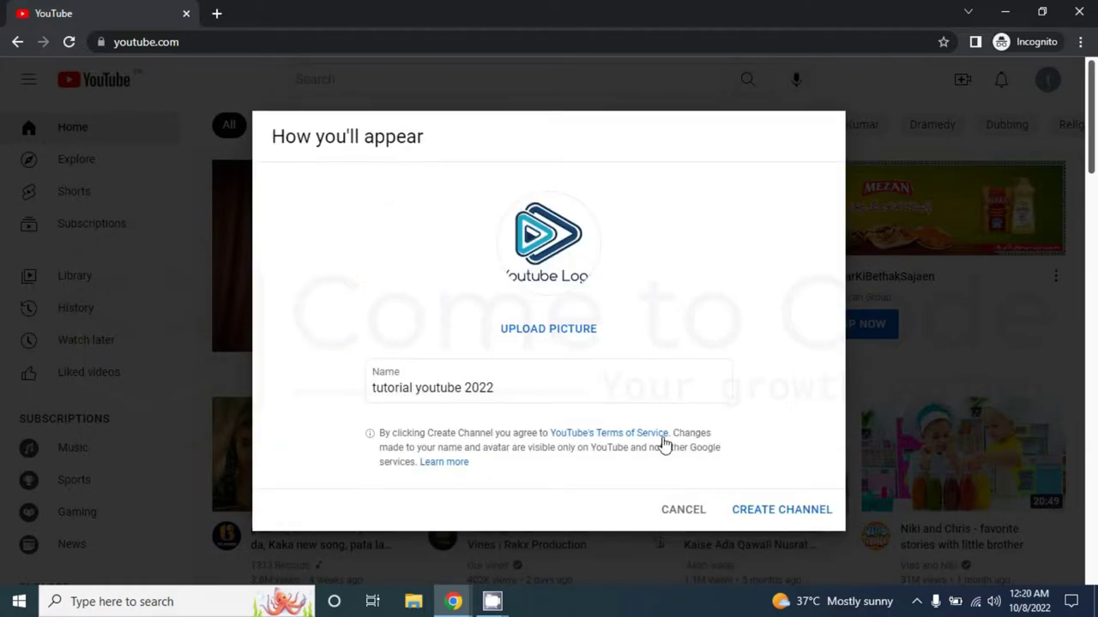
Step: Create the 'tutorial youtube 2022' channel
click(765, 513)
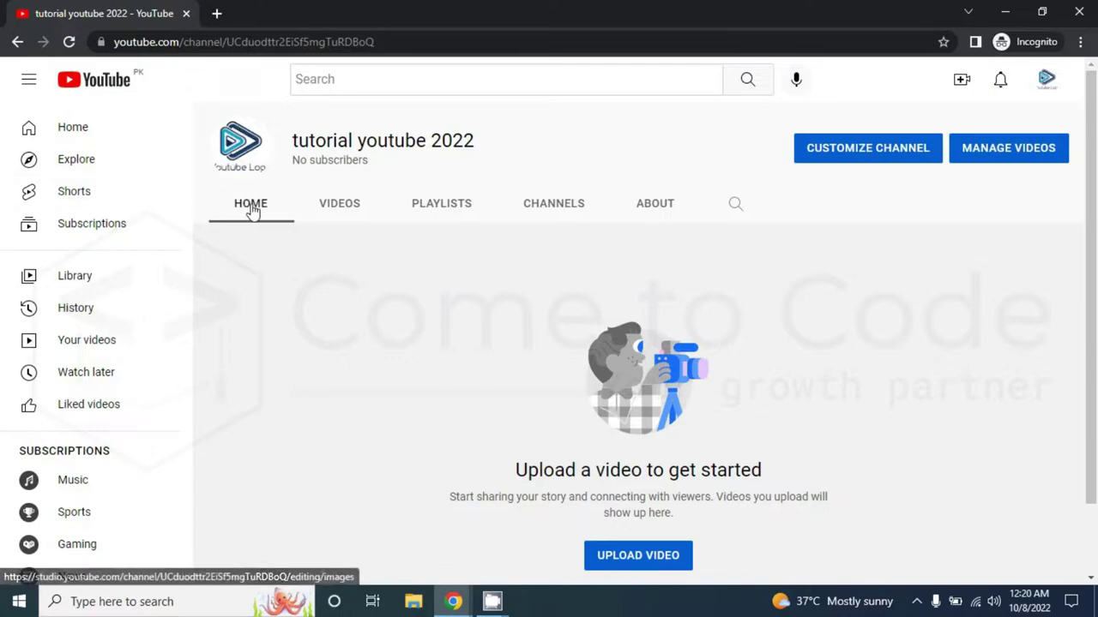
Step: Browse the channel's Videos, Playlists, Channels and About tabs, ending on About
click(359, 206)
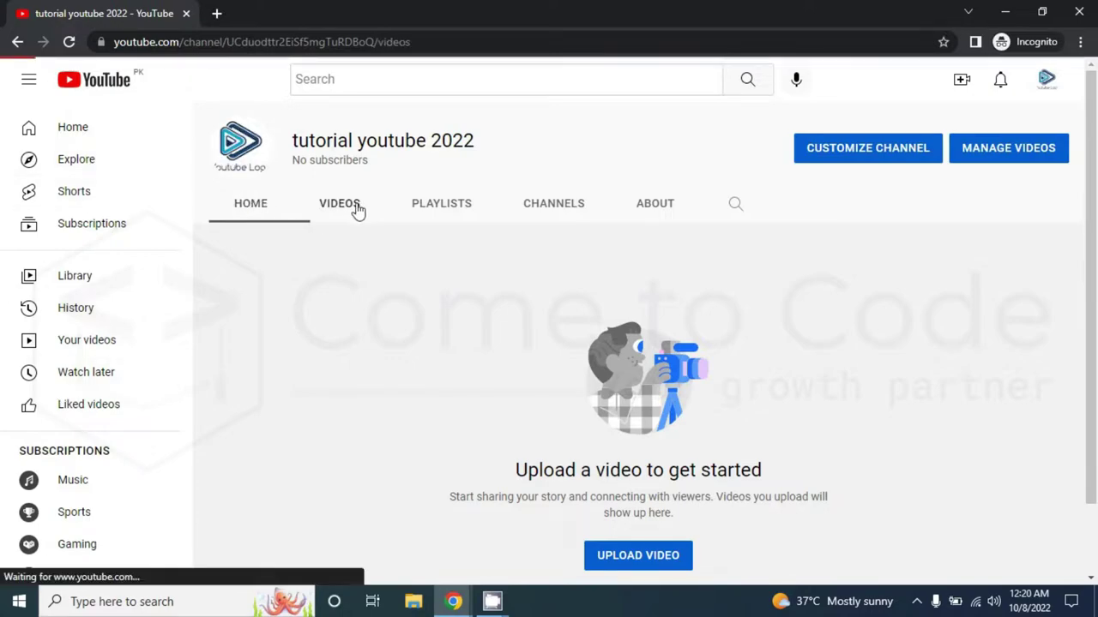
click(455, 206)
click(563, 210)
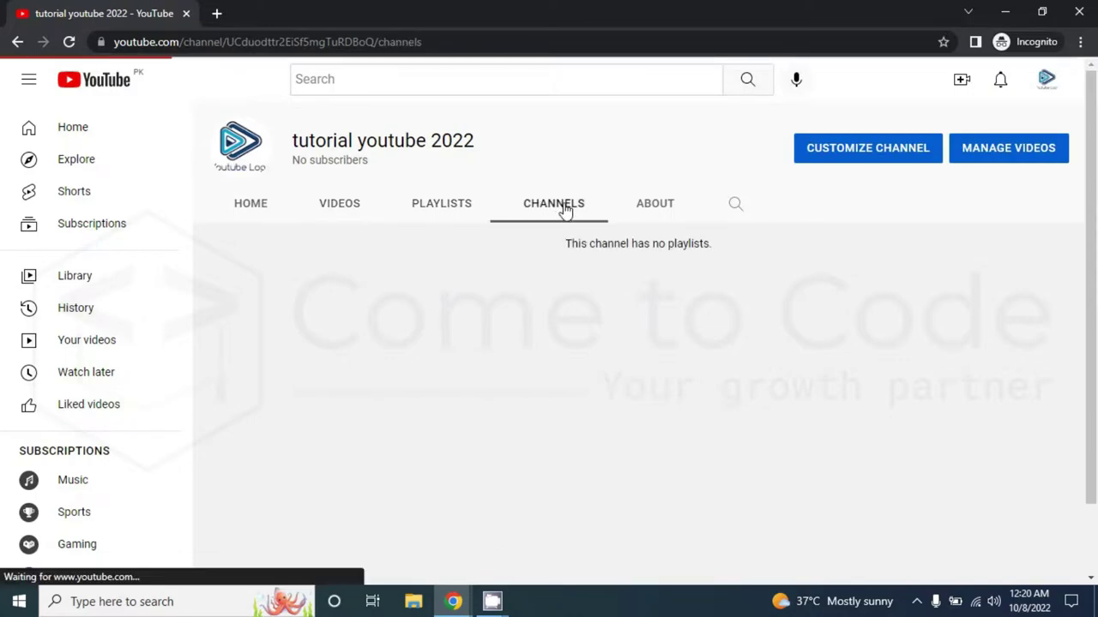
click(657, 220)
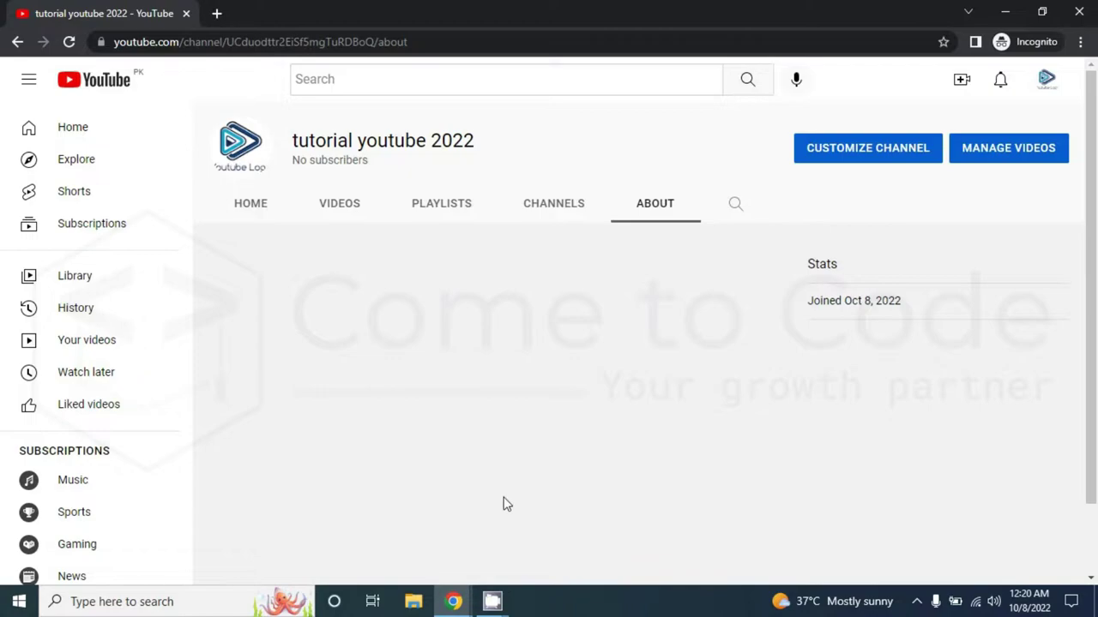
Step: Bring the Come To Code channel window to the front and open its Home page
mouse_move(452, 605)
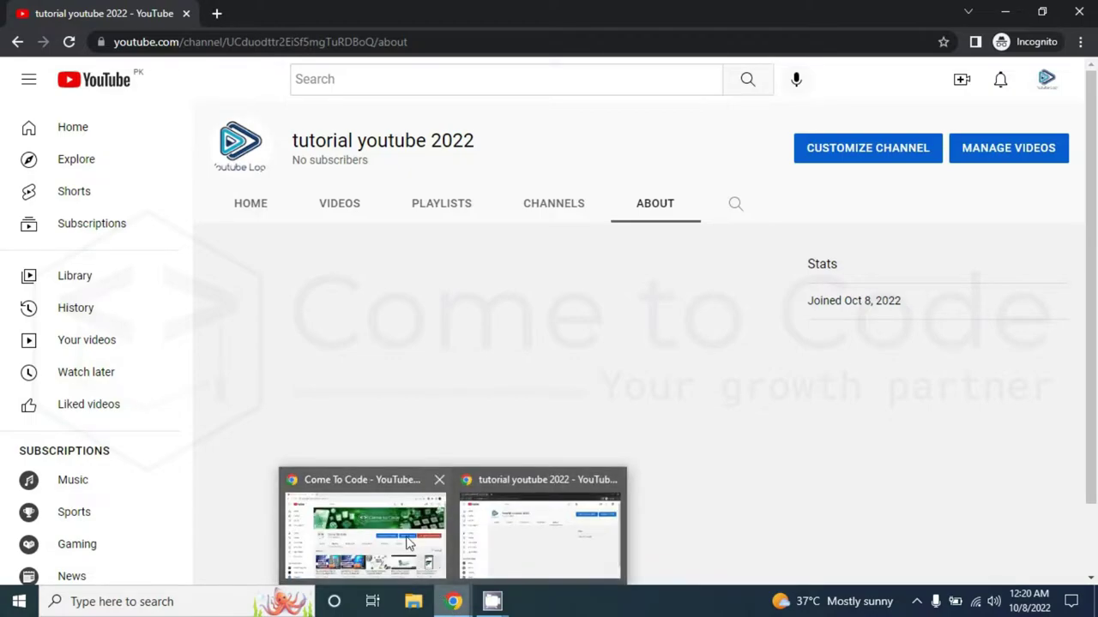
click(407, 539)
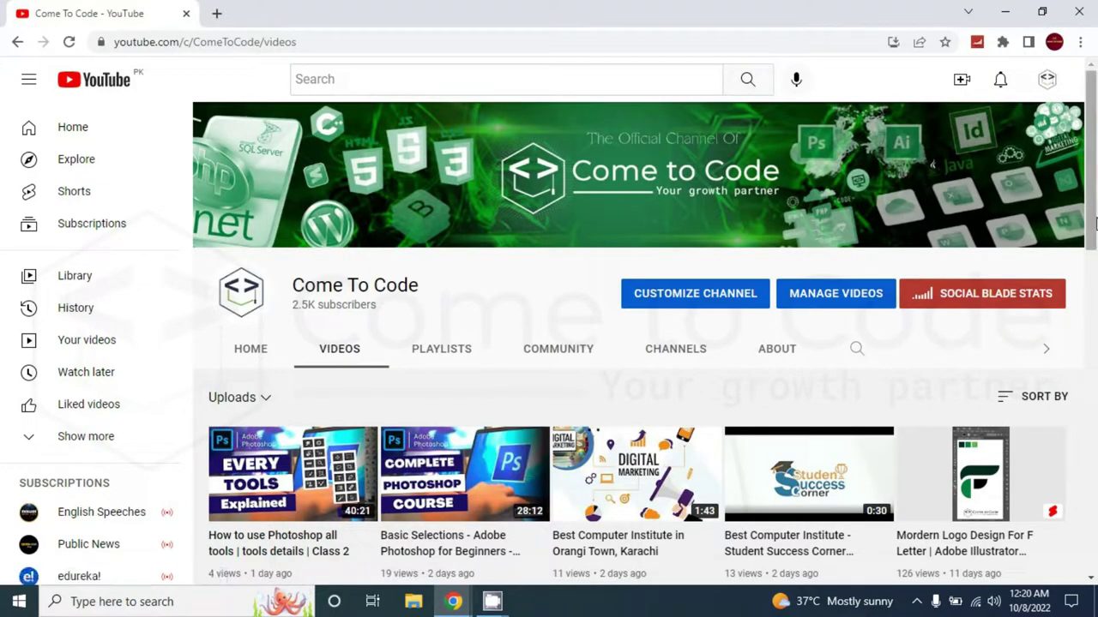
drag(1091, 221, 1091, 266)
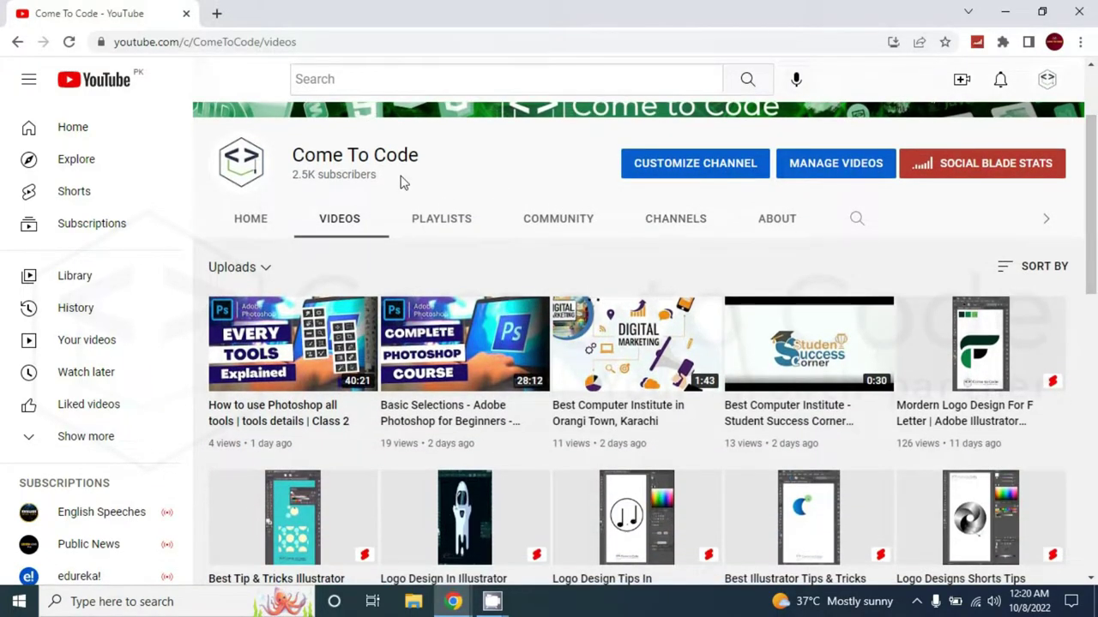
click(258, 235)
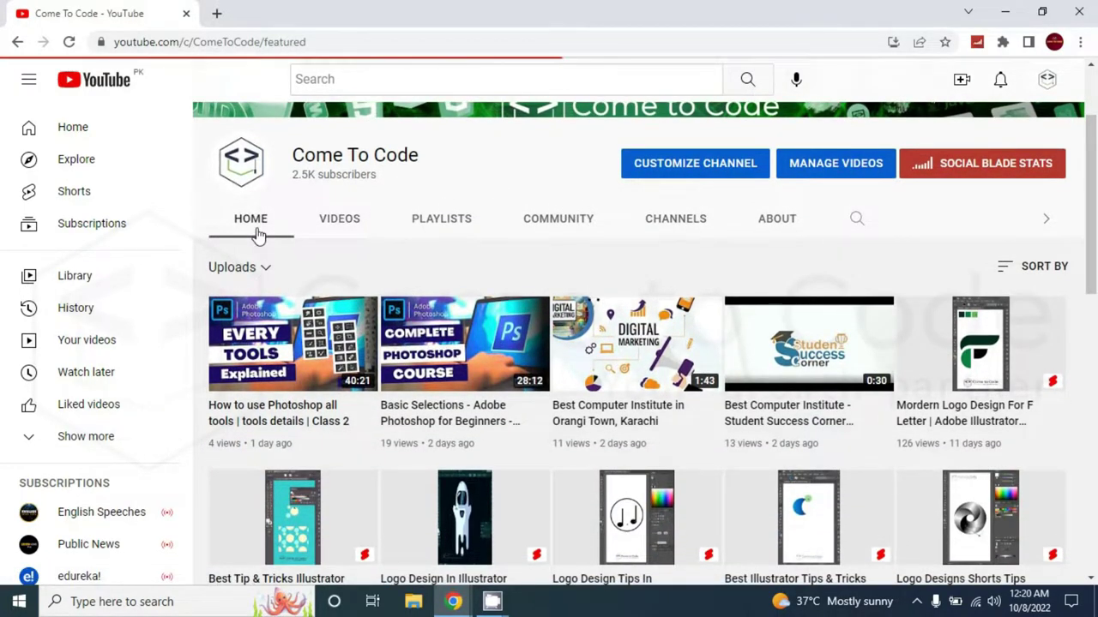
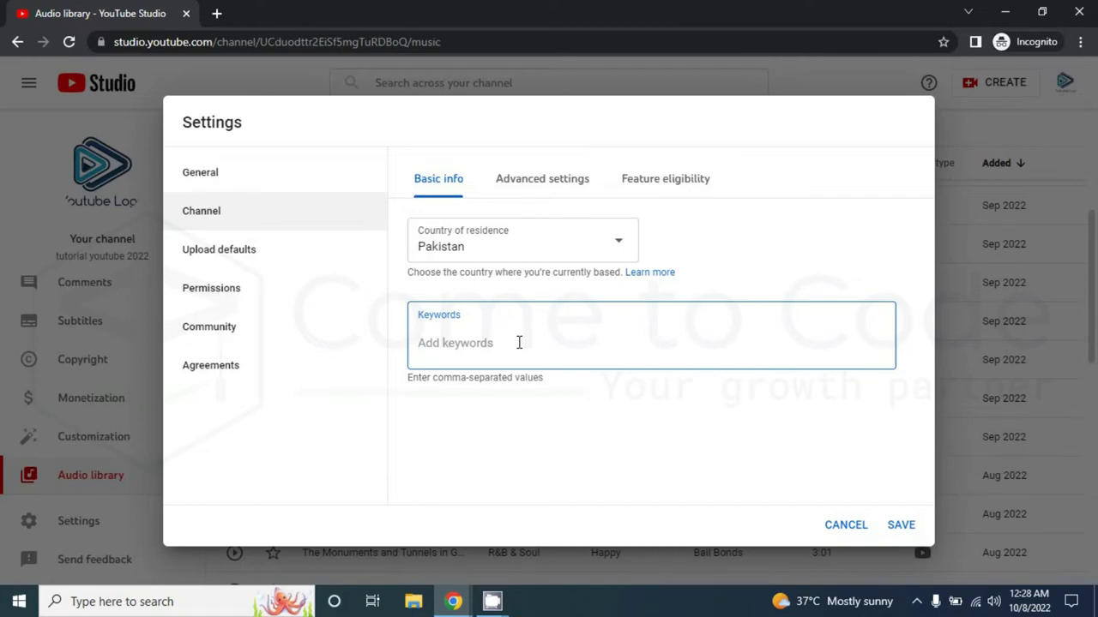
Step: Add the channel keywords tech, programming and tutorial under Basic info
text(tech,pro)
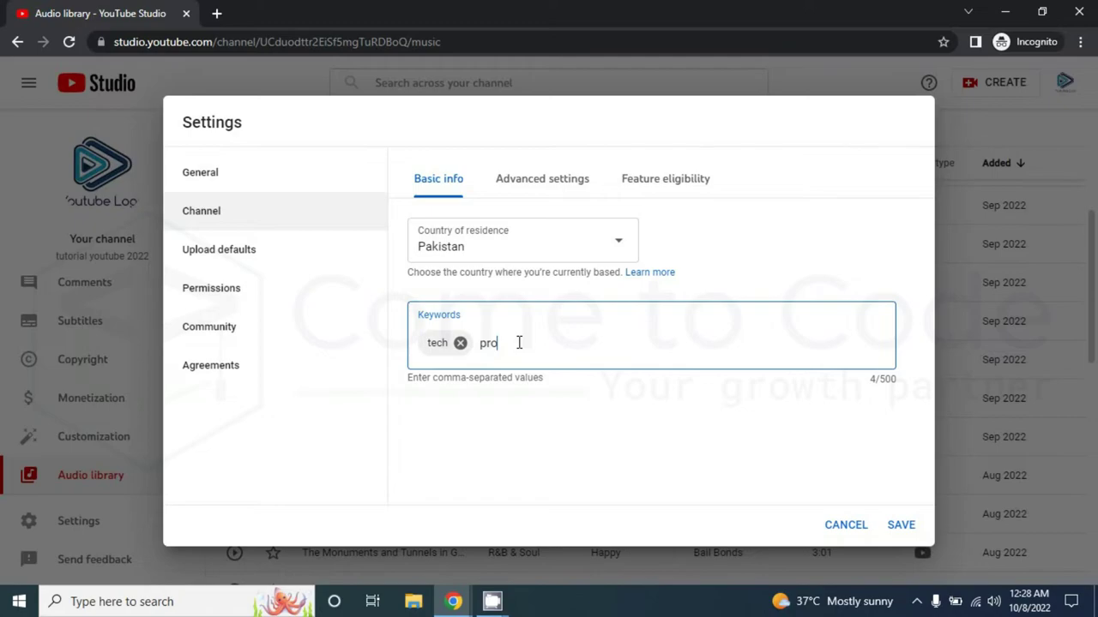
text(gramming)
text(,tut)
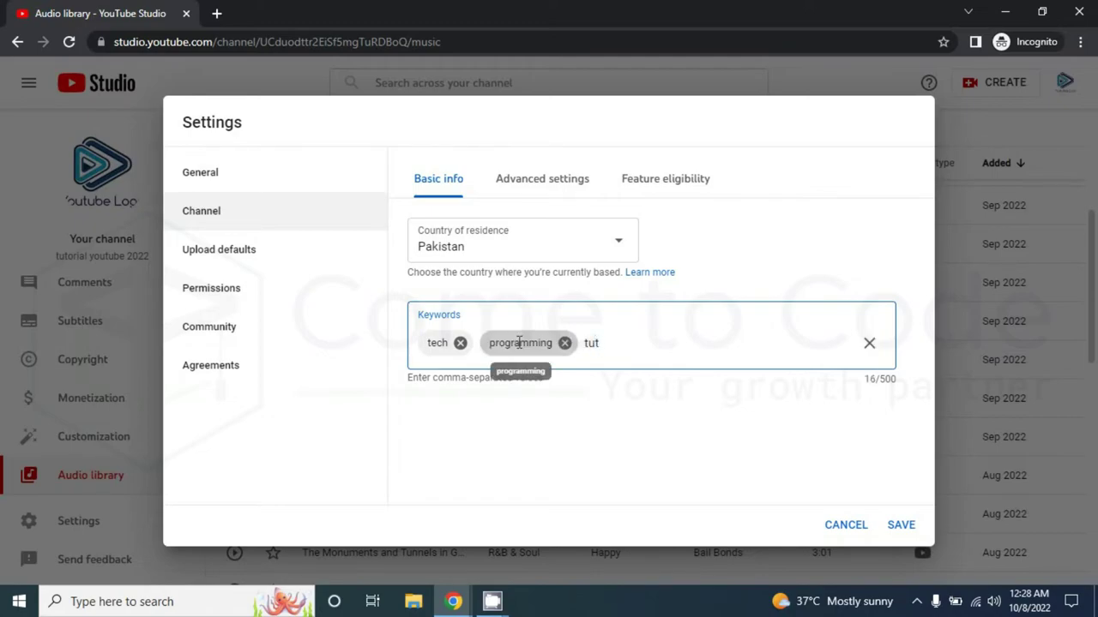
text(orial,)
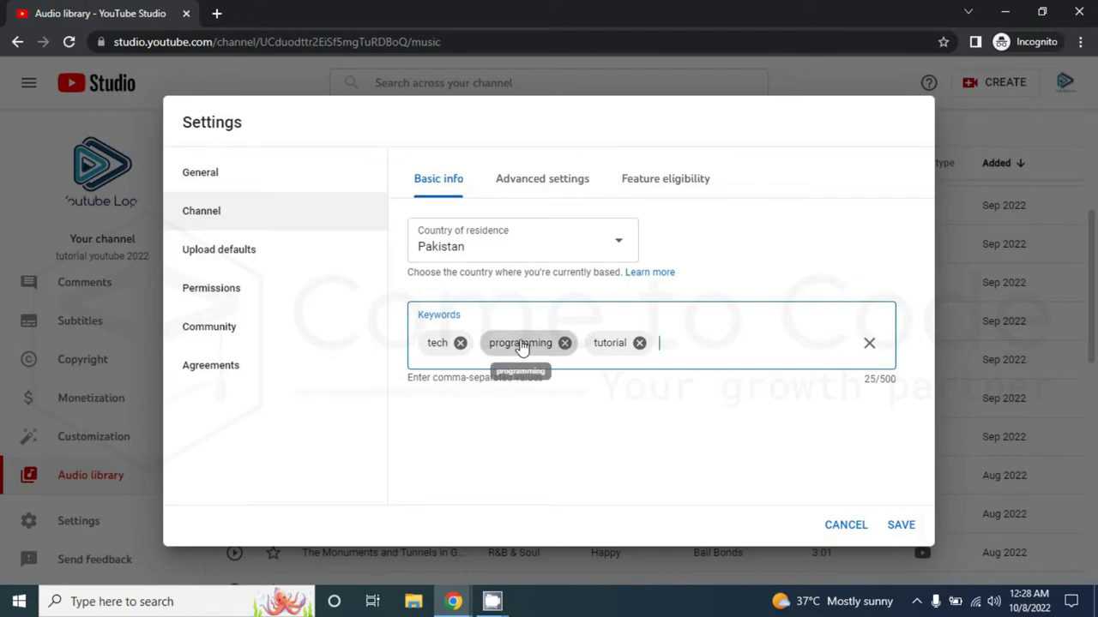
click(562, 183)
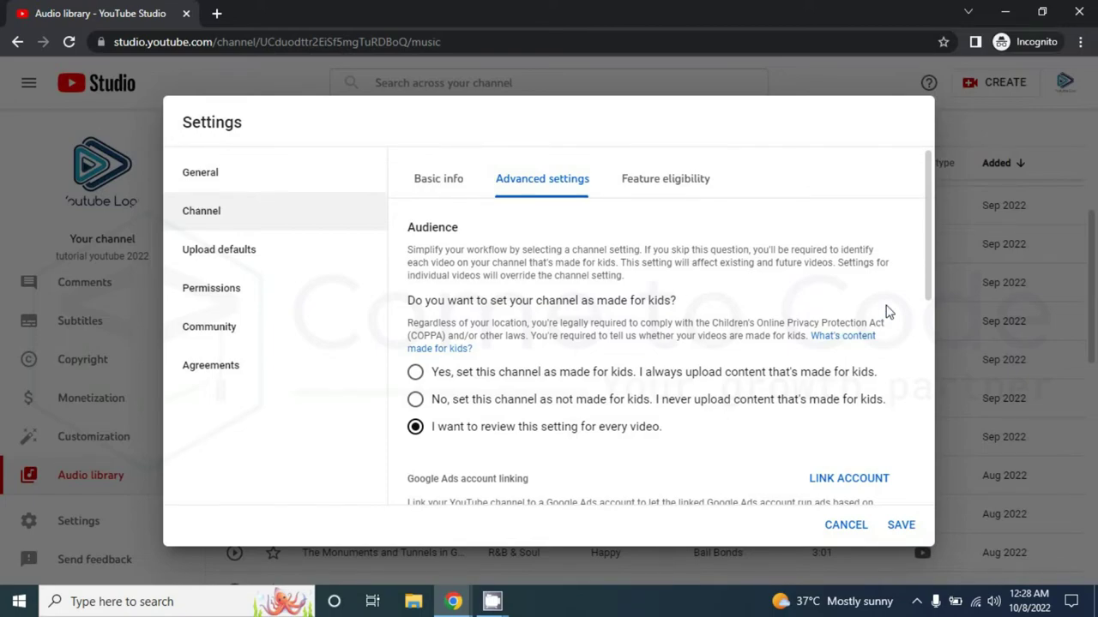
Step: Set the channel audience to 'No, set this channel as not made for kids'
mouse_move(927, 270)
mouse_down()
mouse_move(930, 315)
mouse_move(930, 285)
mouse_up()
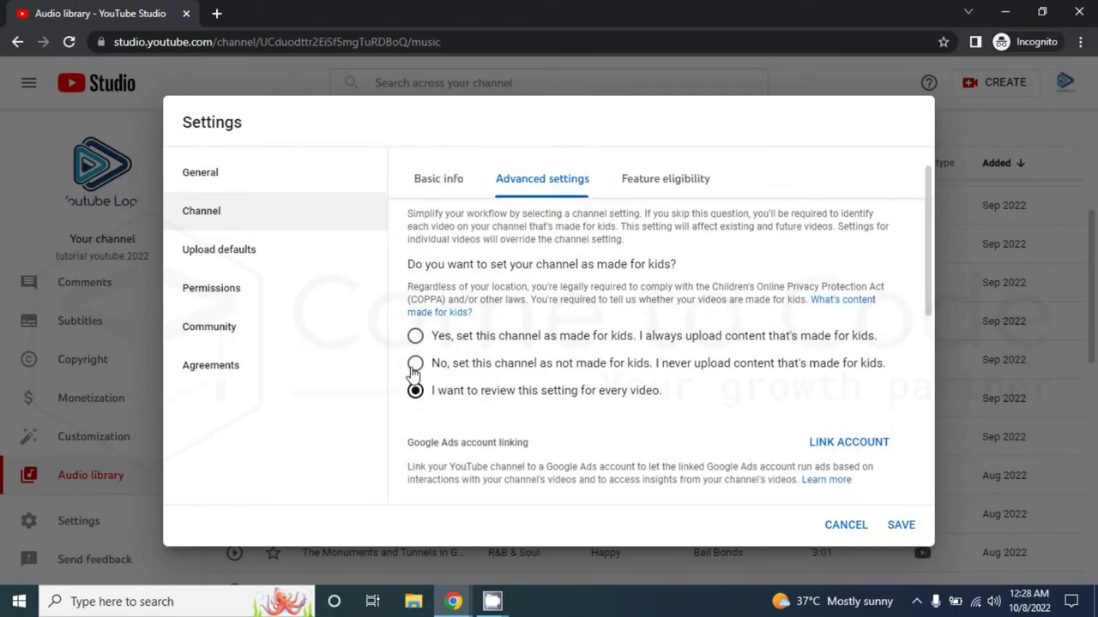
click(508, 375)
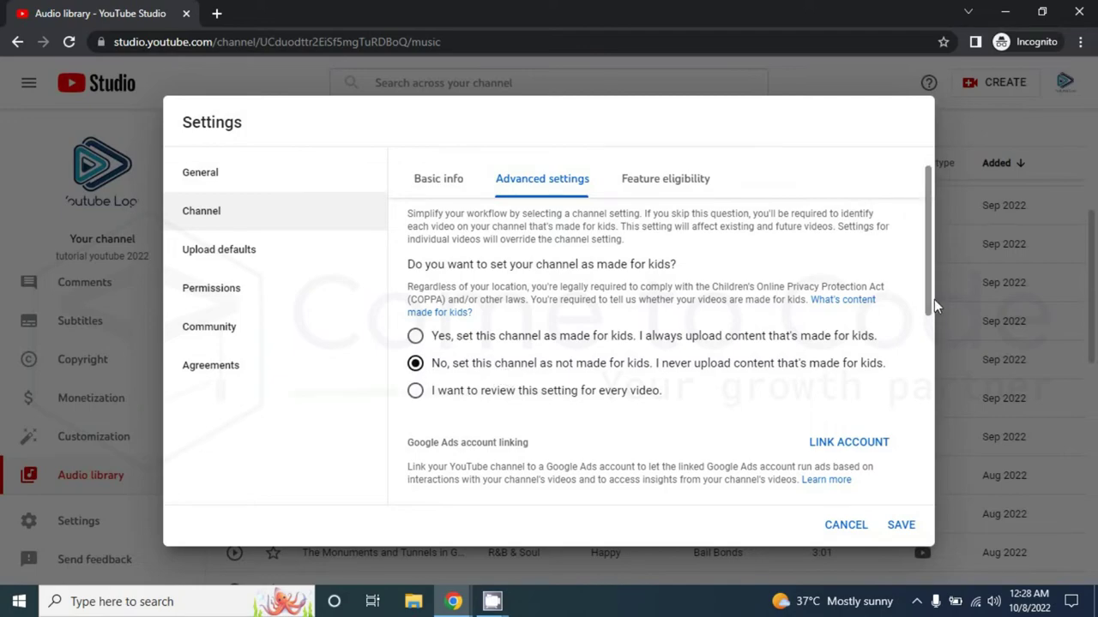
drag(930, 307, 901, 525)
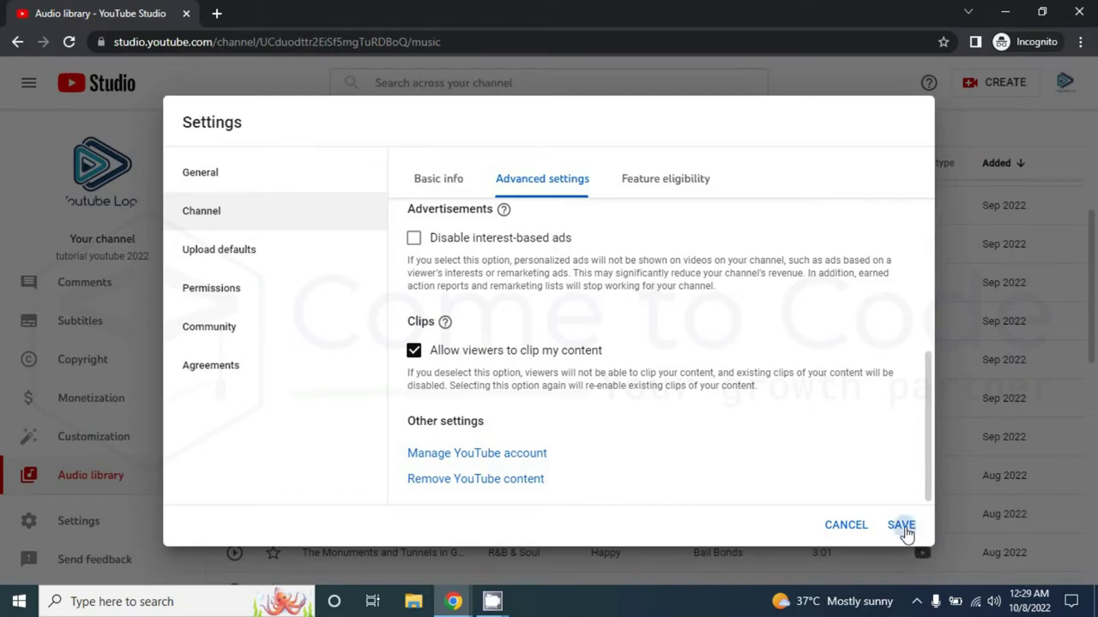
Step: Save the channel settings, then reopen Settings to review the Basic info, Advanced and Feature eligibility tabs
click(902, 527)
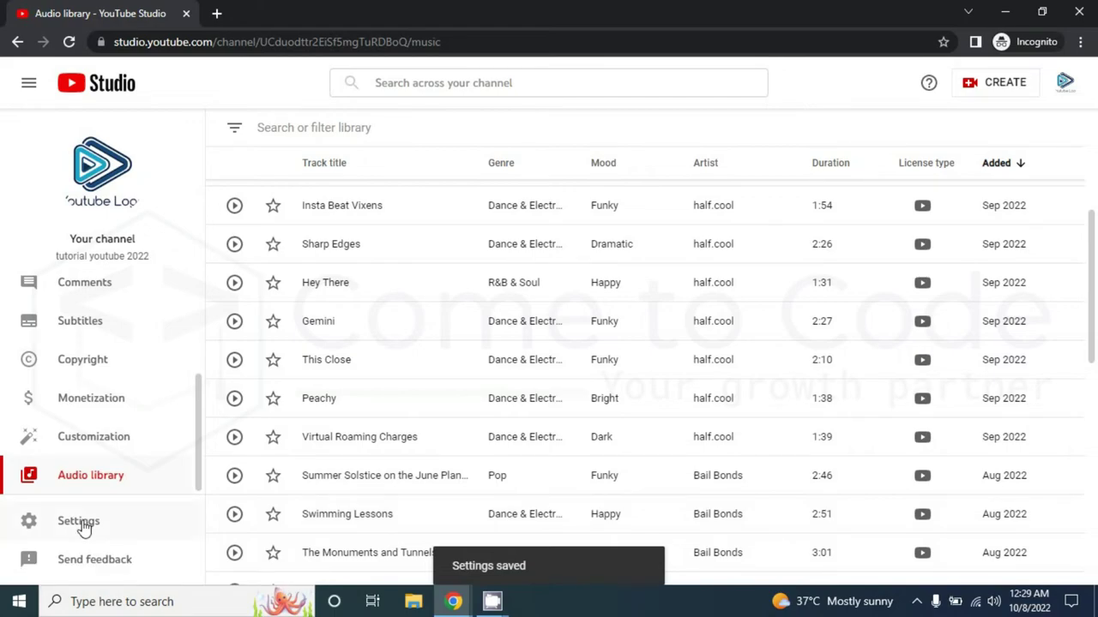
click(78, 521)
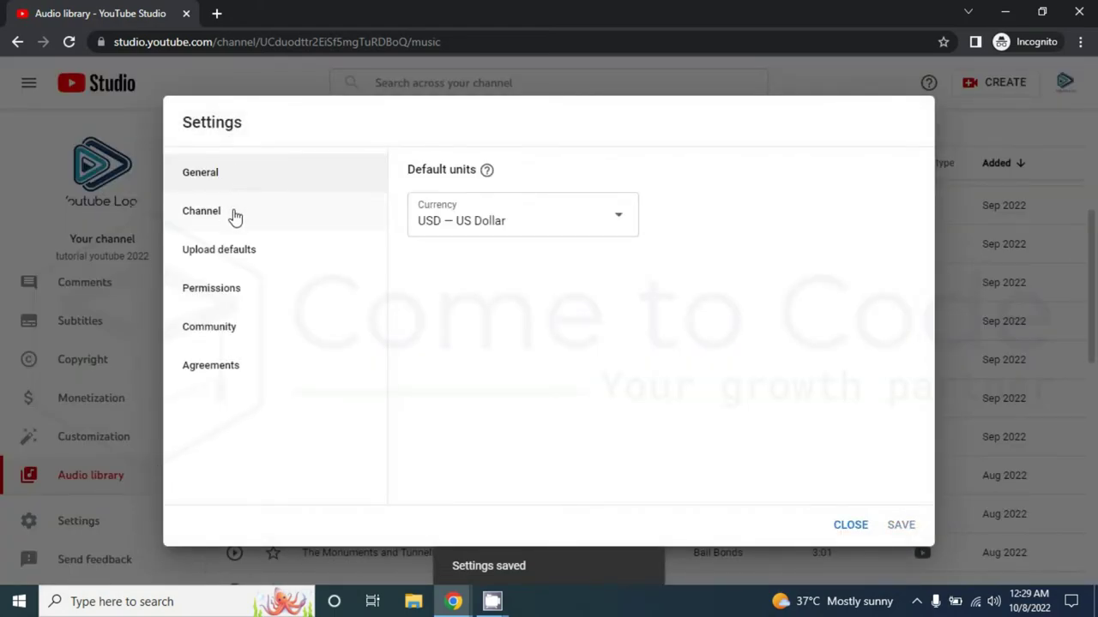
click(233, 216)
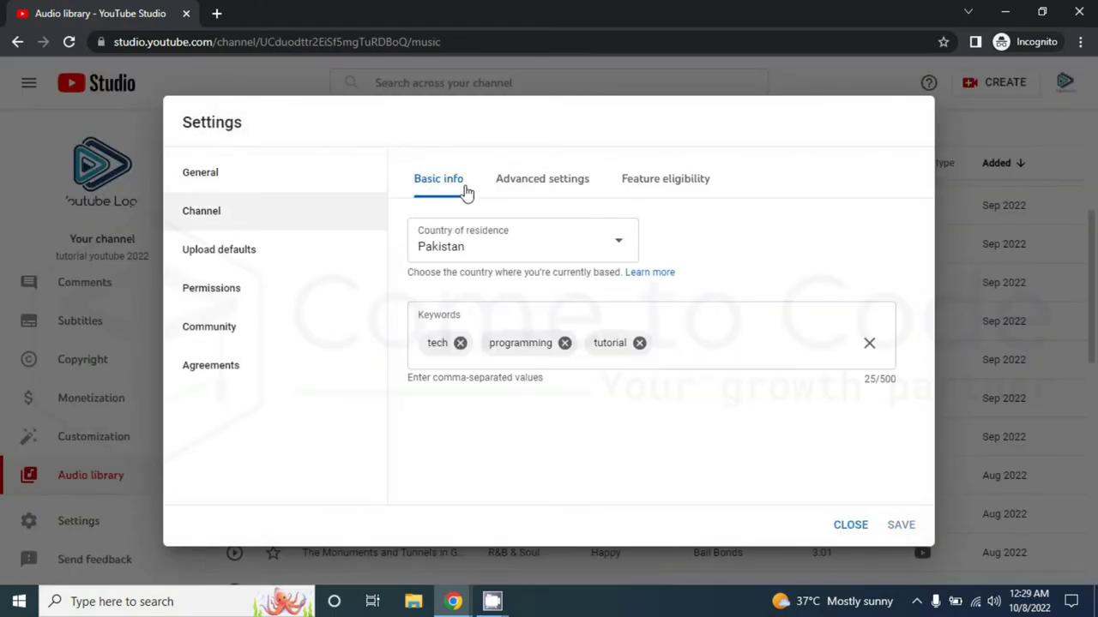
click(540, 182)
click(658, 185)
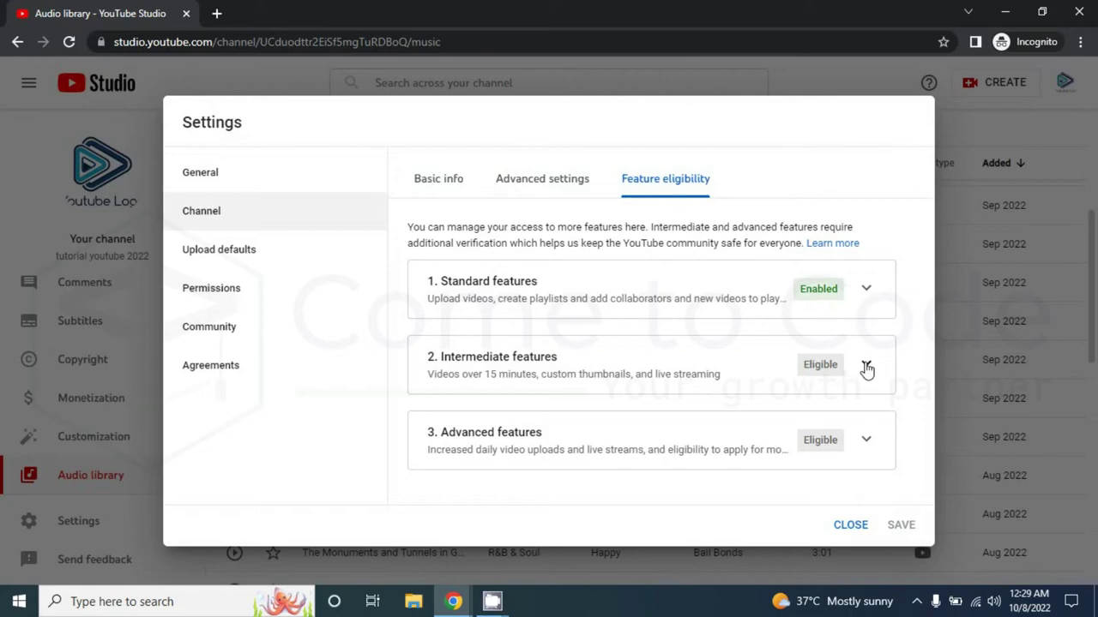
click(216, 256)
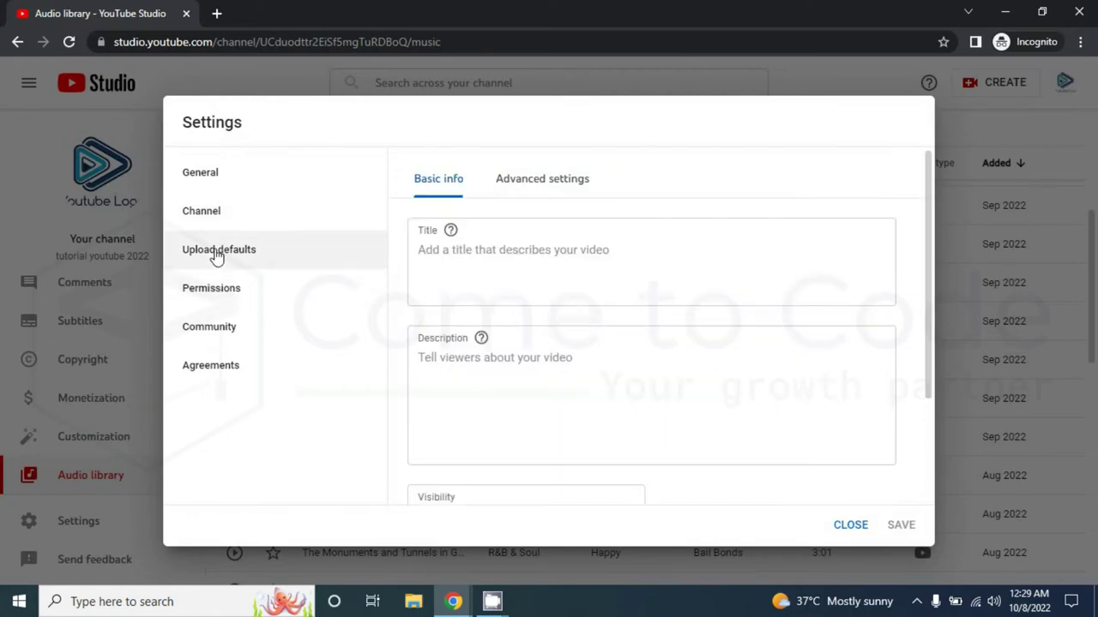
Step: Enter 'This is For' as the default upload title, correcting a typo
click(622, 253)
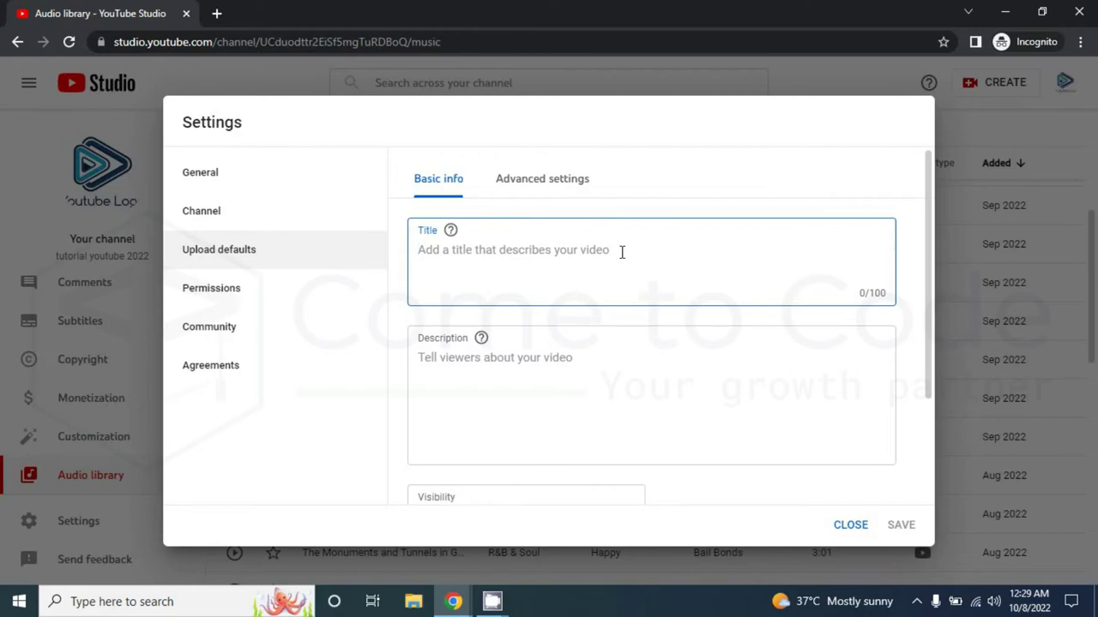
text(T)
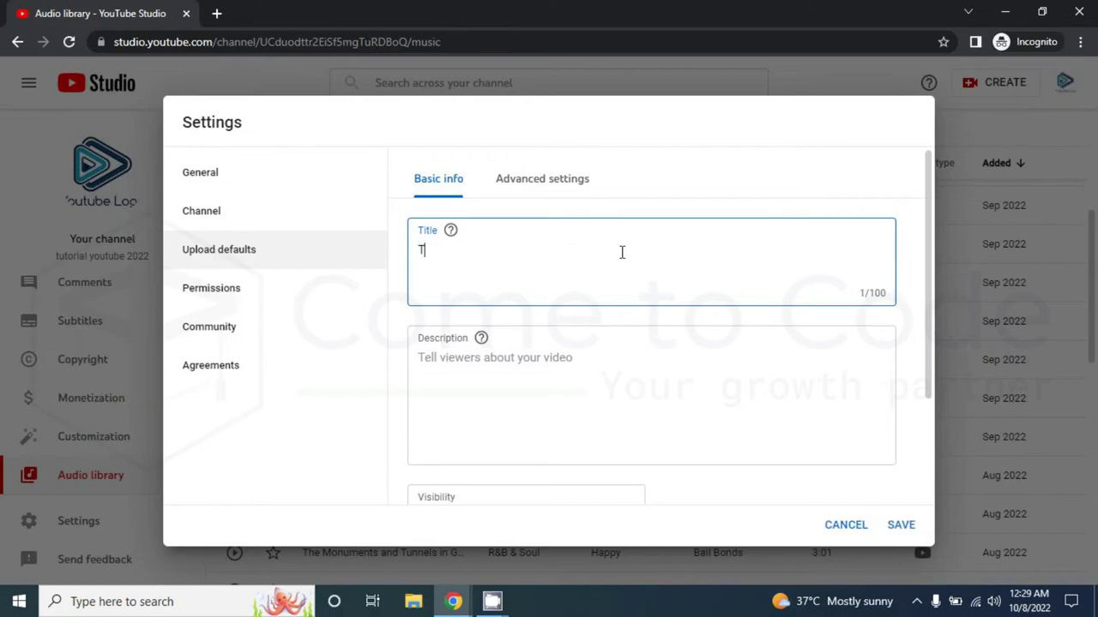
text(his if)
key(BackSpace)
key(BackSpace)
text(s For)
click(547, 399)
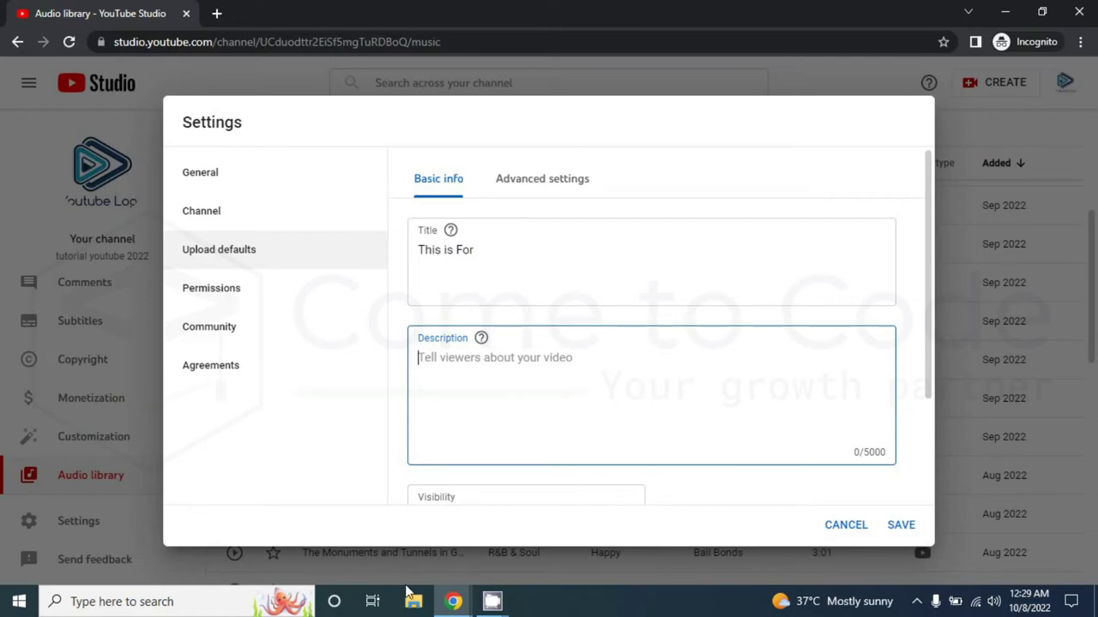
Step: Copy 'This Lecture is about' from the channel video's description into the default upload description
mouse_move(453, 611)
click(381, 541)
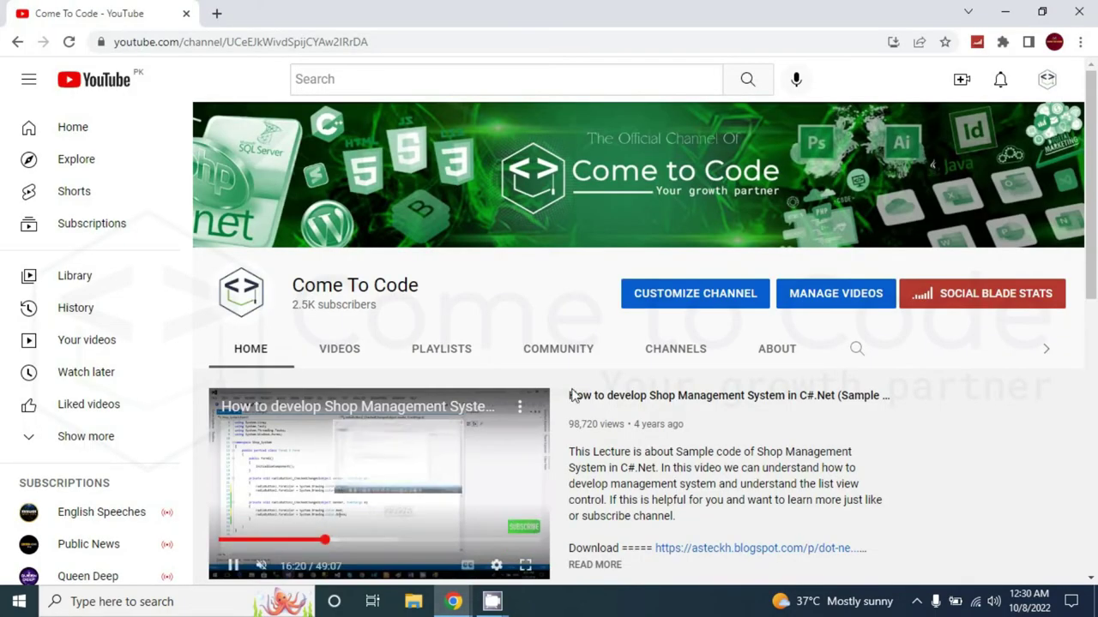
drag(568, 452, 673, 448)
key(ctrl+c)
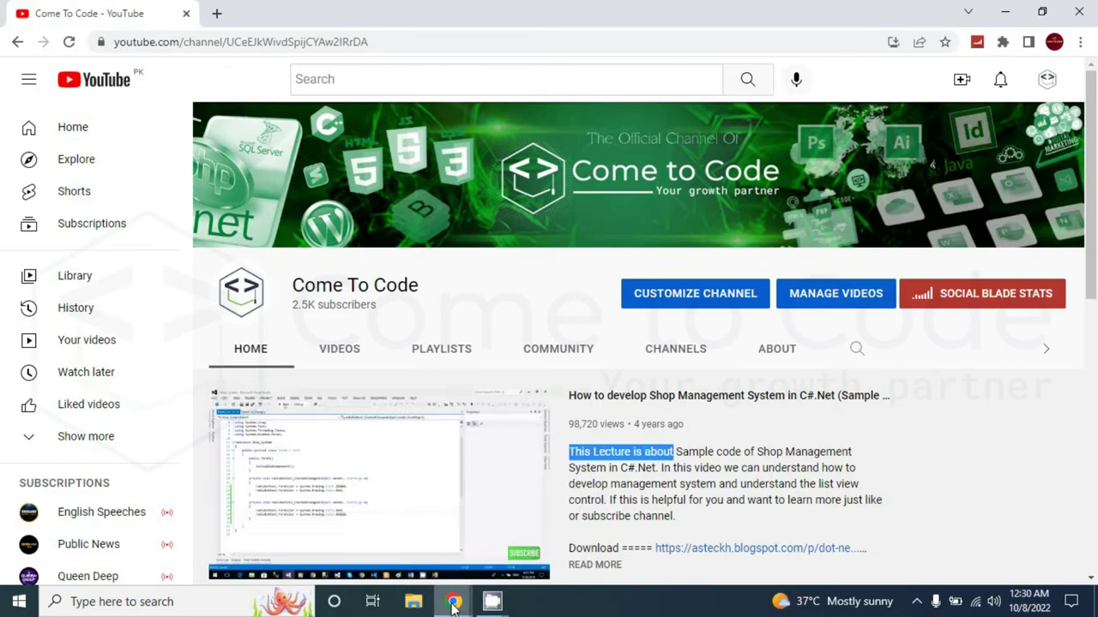
click(453, 601)
click(531, 561)
key(ctrl+v)
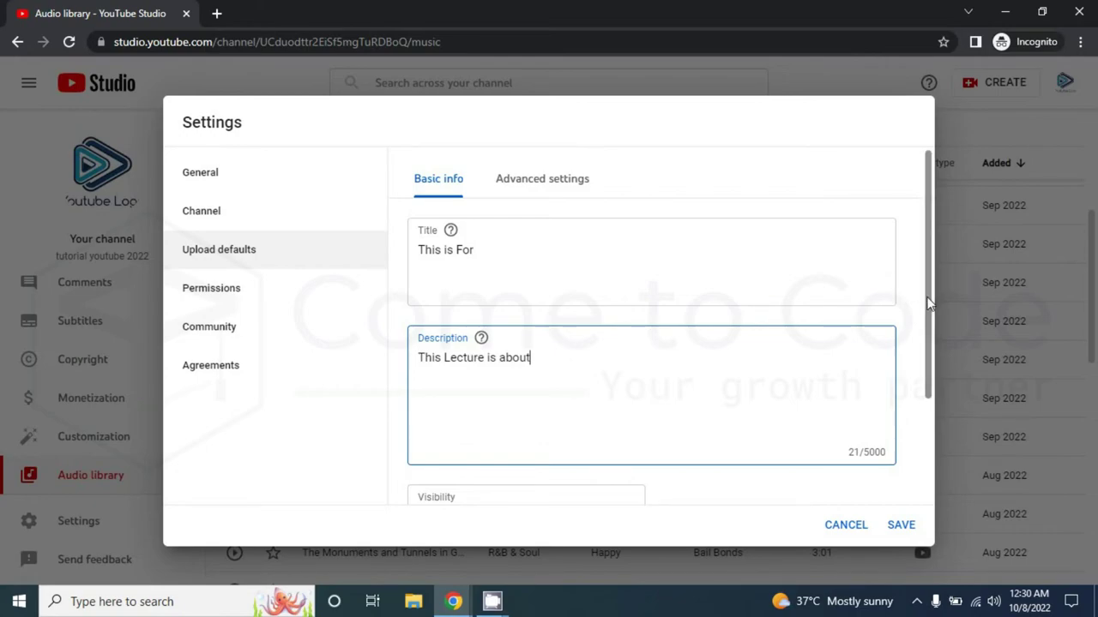
Step: Set the default visibility for new uploads to Unlisted
drag(926, 307, 940, 430)
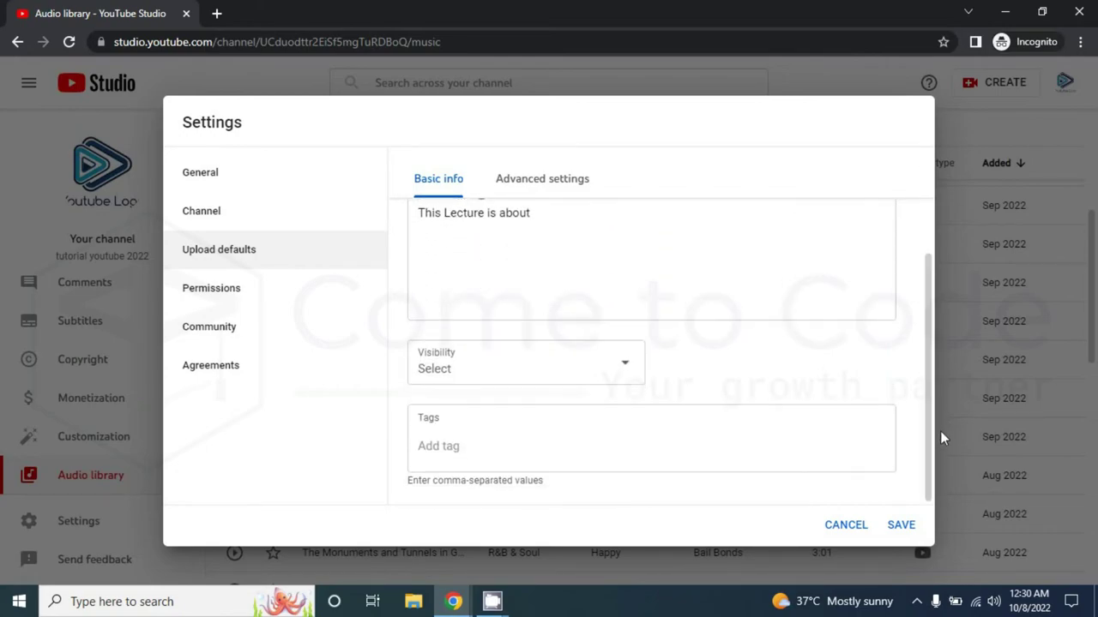
click(612, 355)
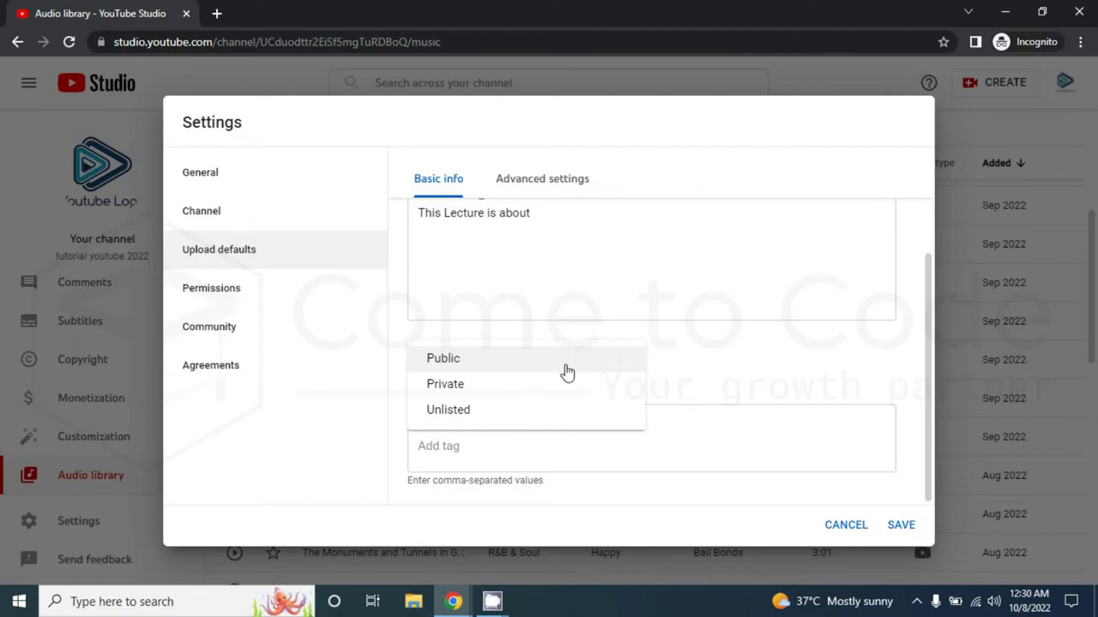
click(507, 412)
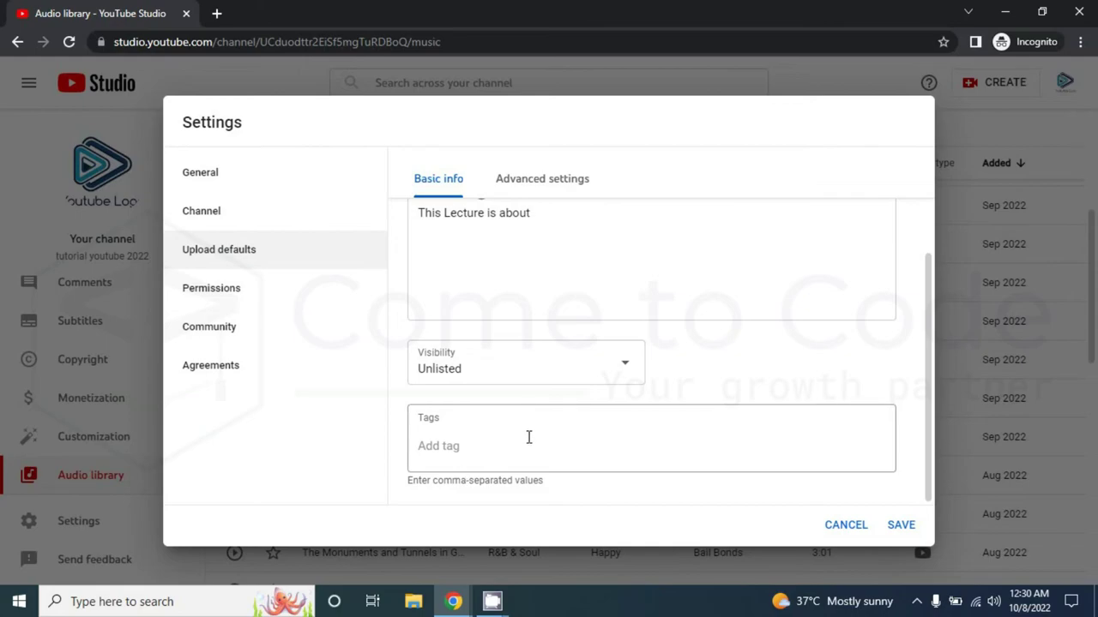
click(244, 290)
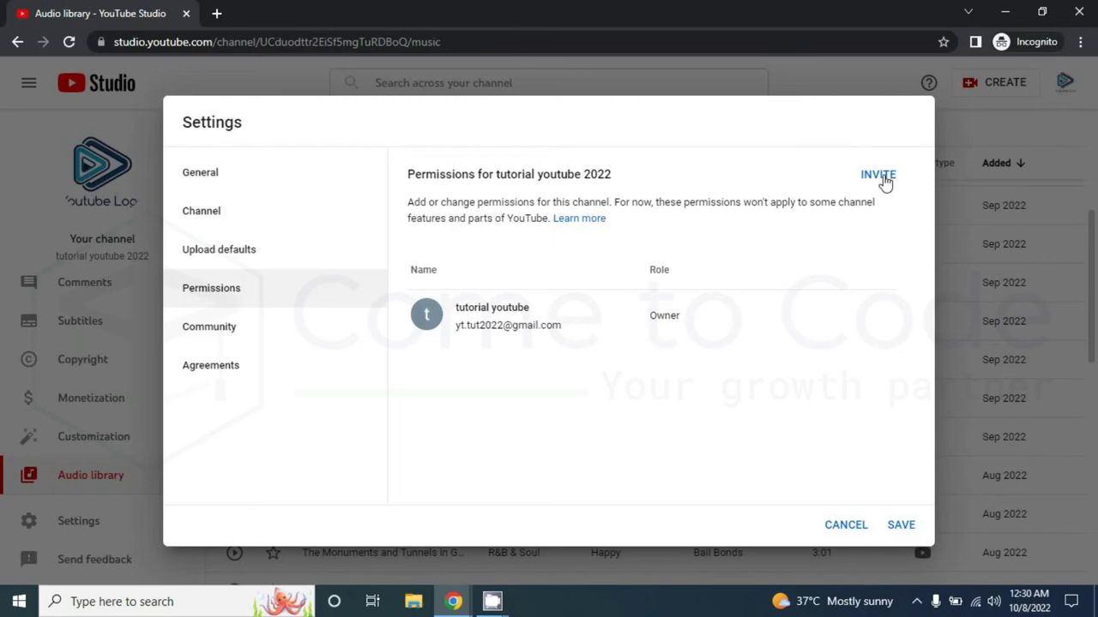
Step: Add 'sub4sub' to the community blocked words and save the settings
click(219, 331)
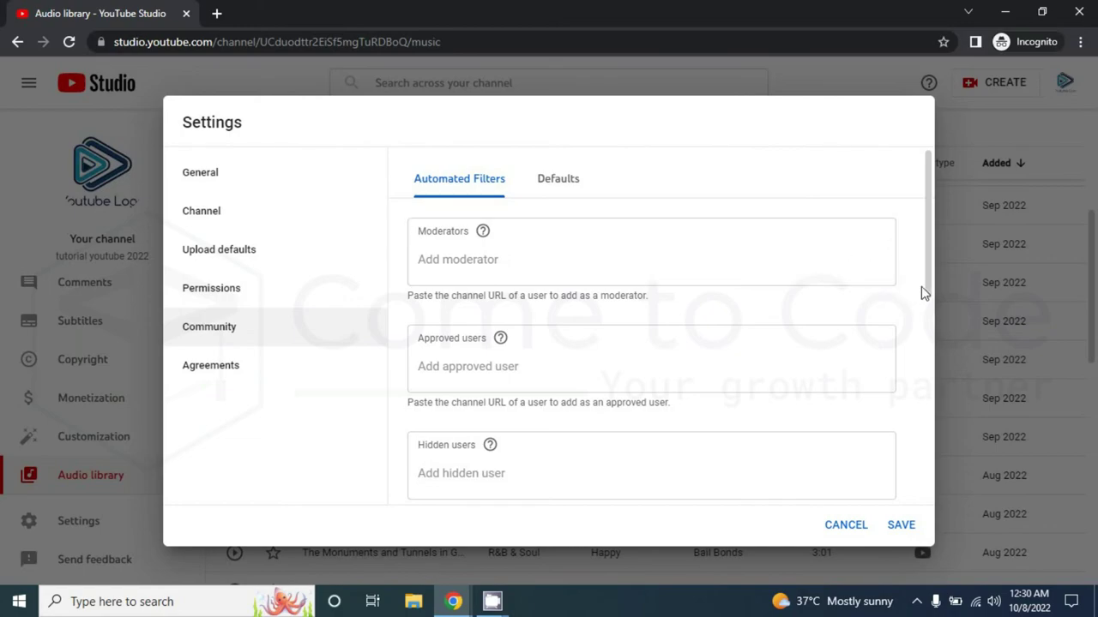
drag(926, 293, 928, 490)
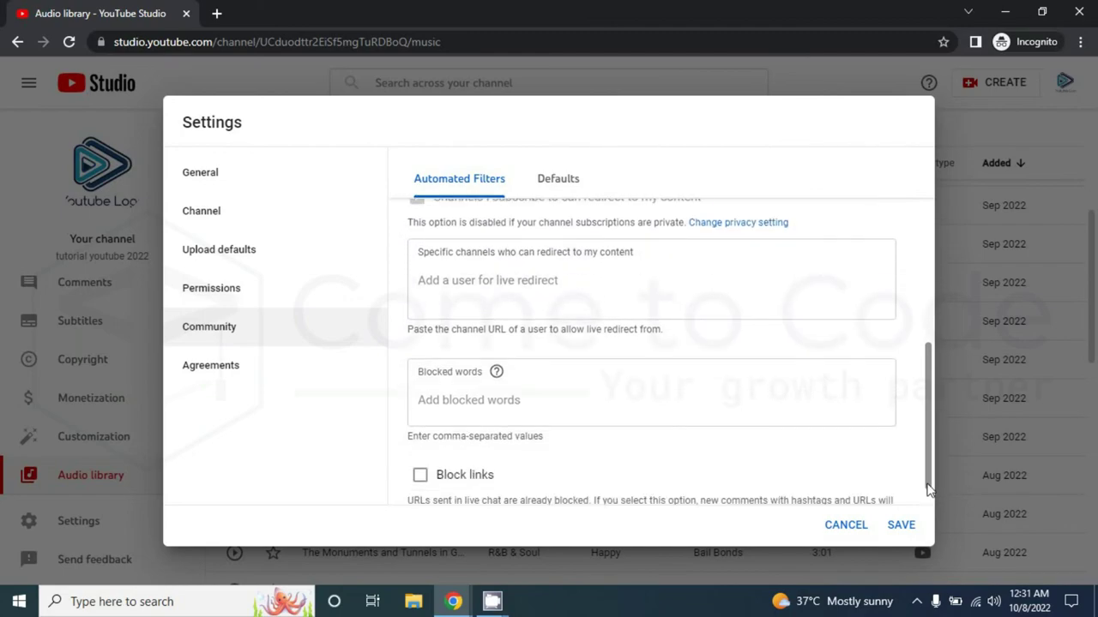
click(611, 409)
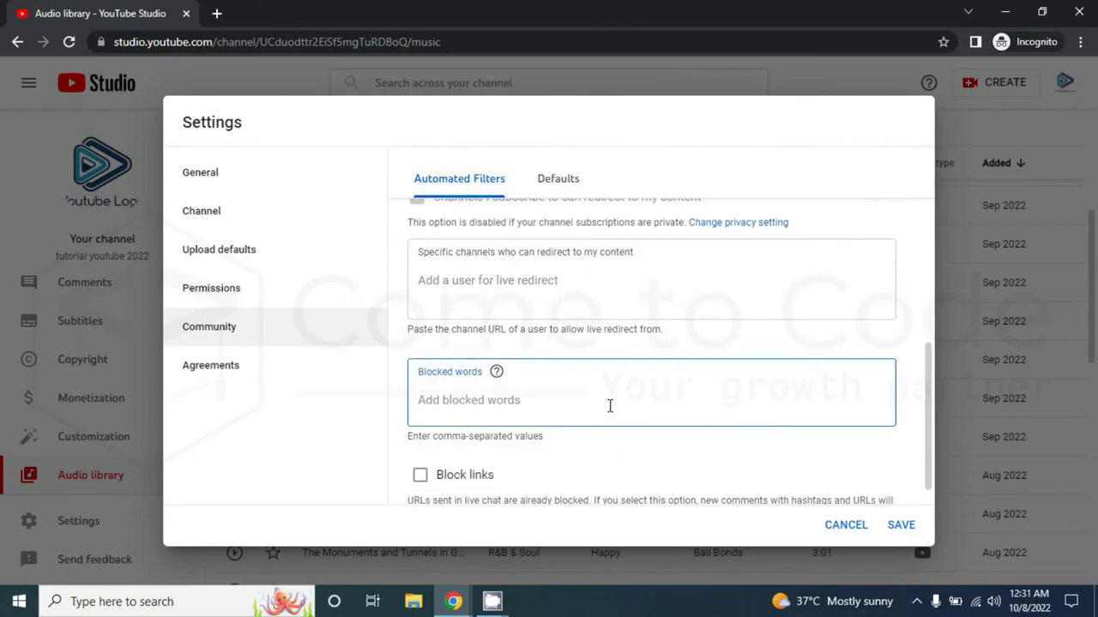
text(sub4)
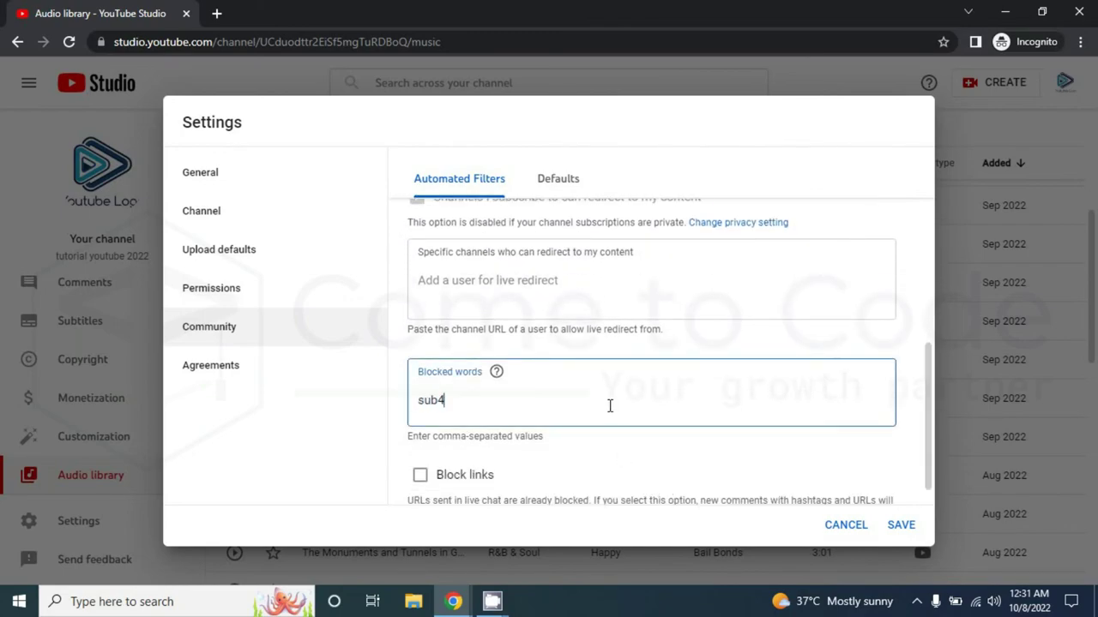
text(sub)
click(237, 372)
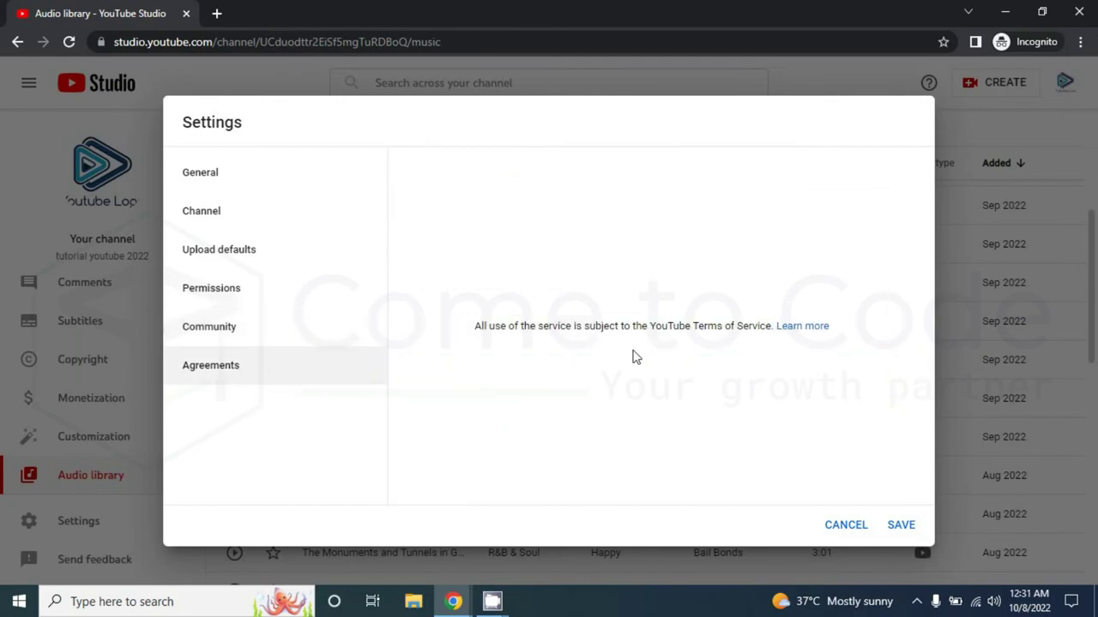
click(901, 526)
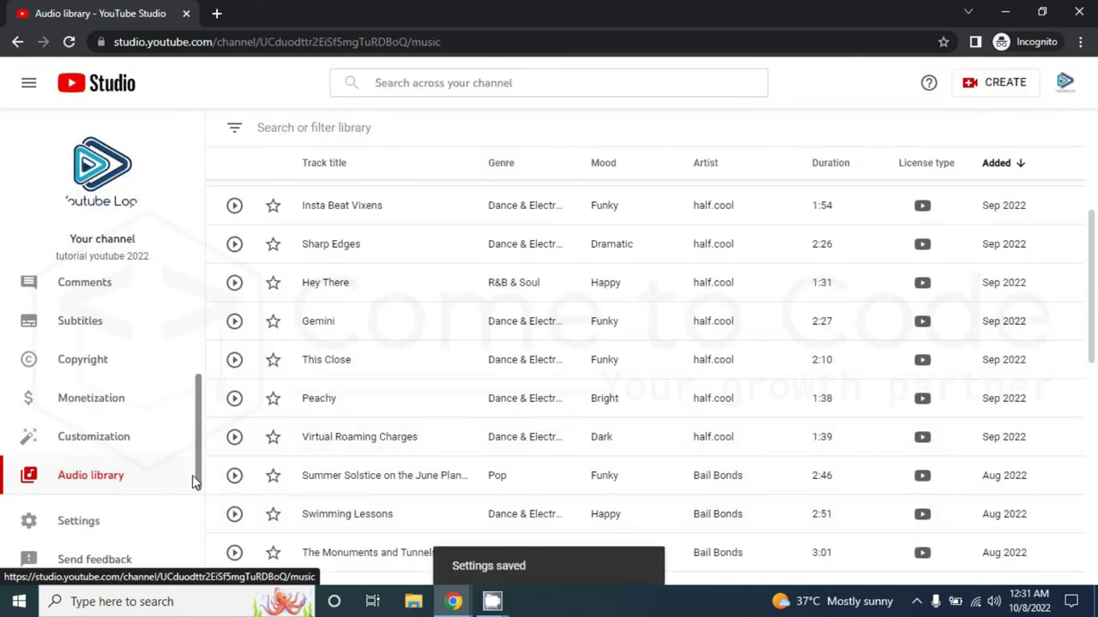
Step: Go to the channel dashboard and scroll through its subscriber and view stats
scroll(197, 482, up, 1)
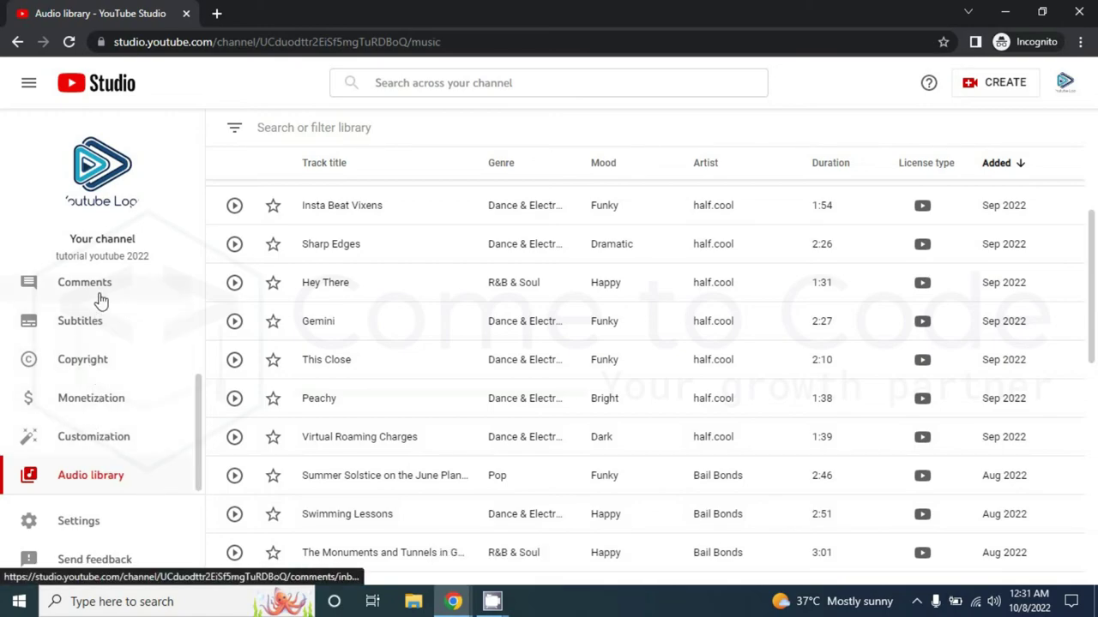
scroll(184, 352, up, 3)
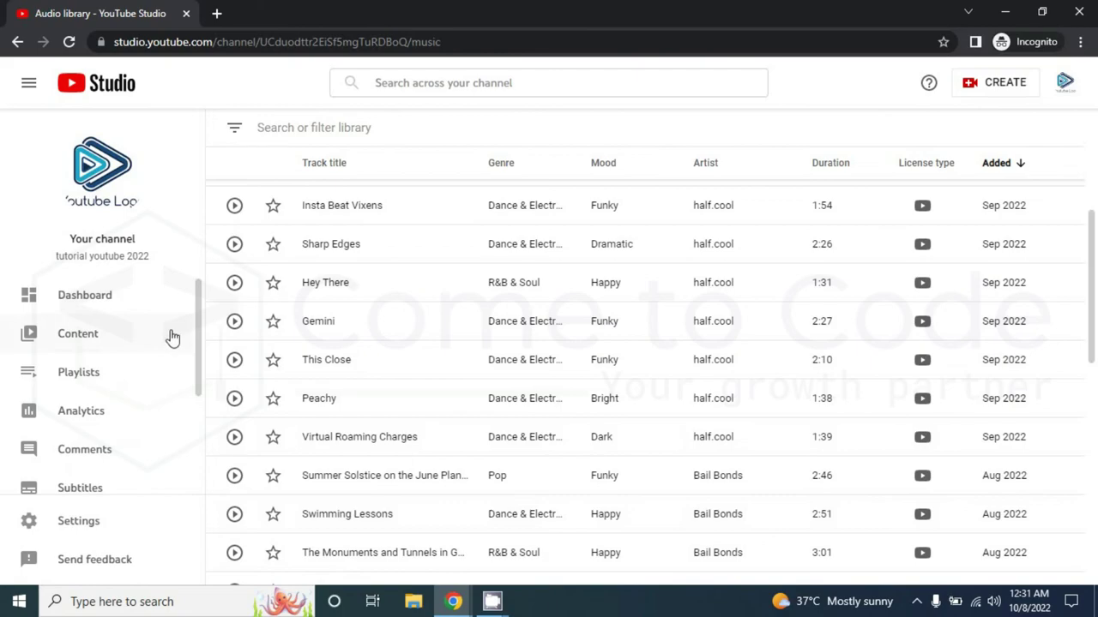
click(102, 298)
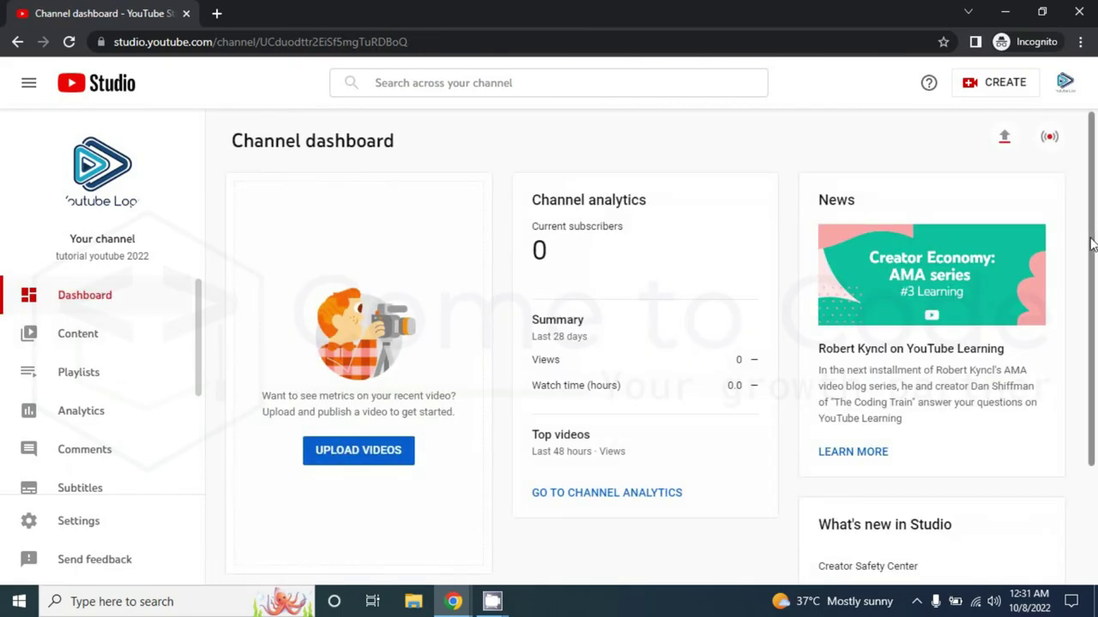
scroll(1095, 290, down, 2)
scroll(1094, 290, down, 2)
scroll(1093, 258, up, 3)
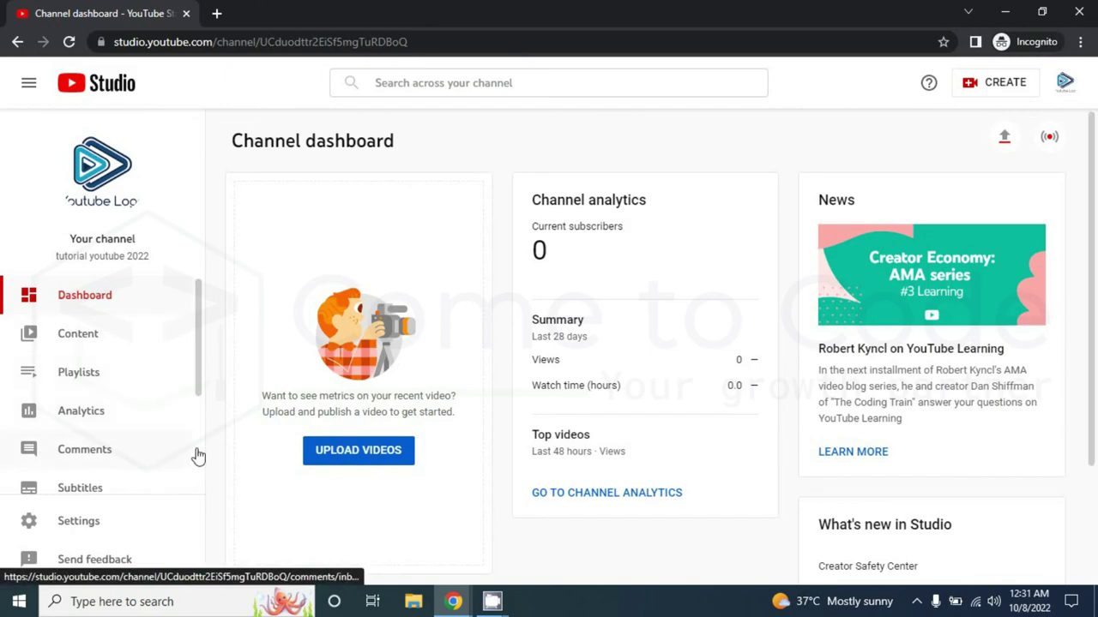
scroll(199, 449, down, 3)
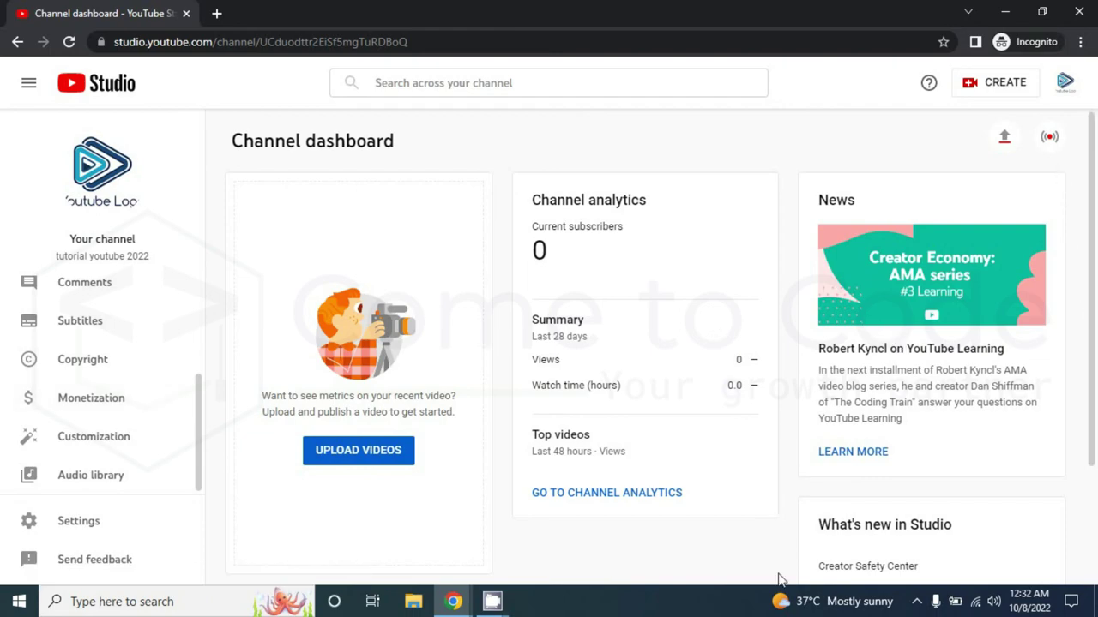
click(915, 605)
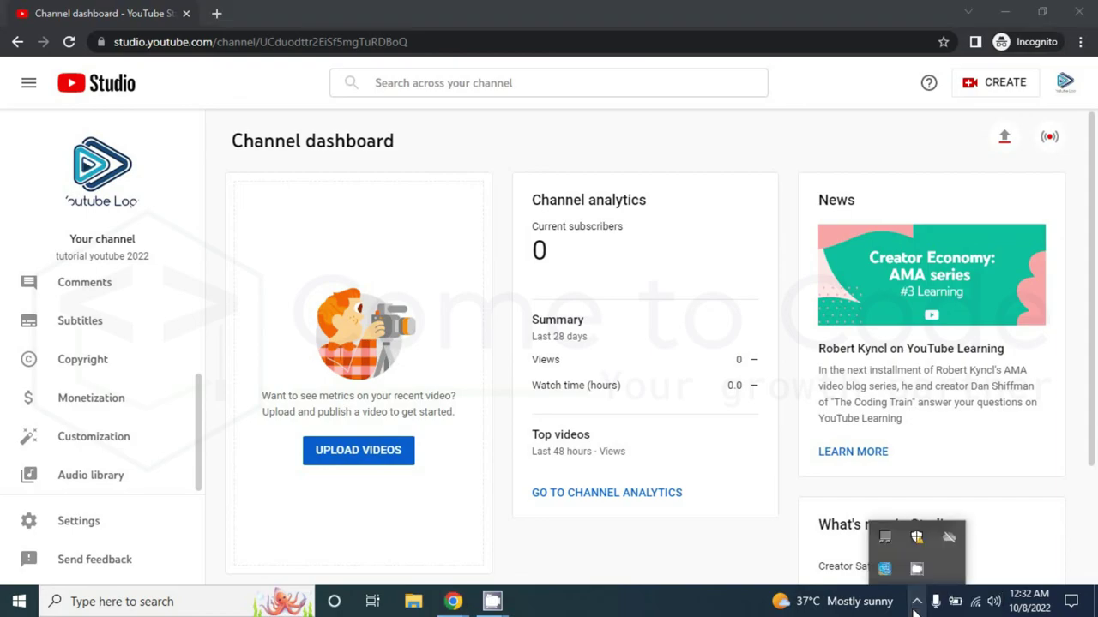